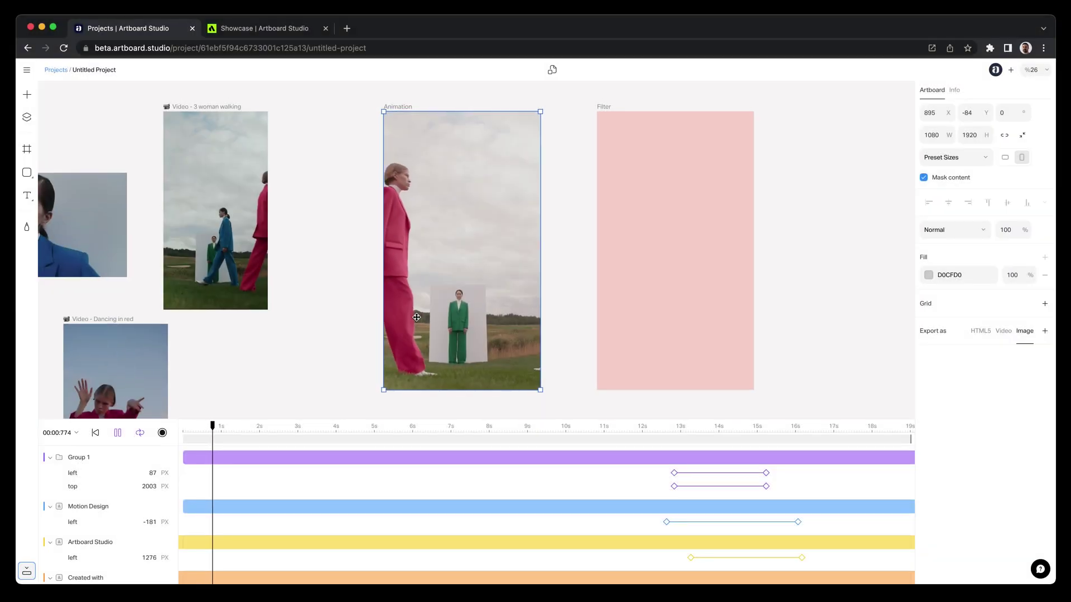
Step: Pan and scroll around the canvas to survey the promo's artboards
{"action": "scroll", "coordinate": [409, 319], "scroll_direction": "left", "scroll_amount": 6}
{"action": "scroll", "coordinate": [410, 322], "scroll_direction": "down", "scroll_amount": 2}
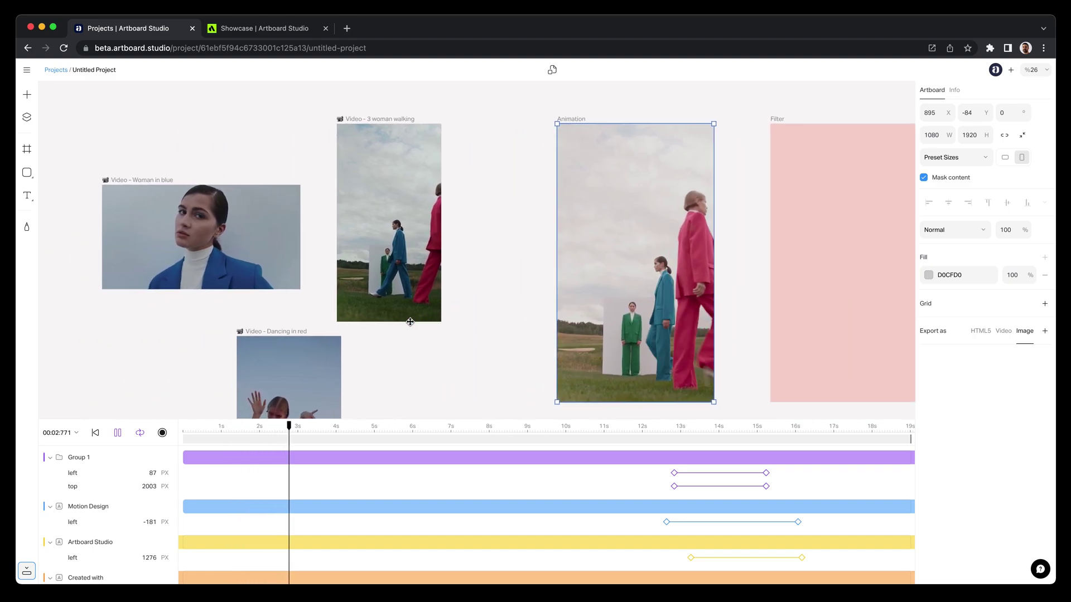
{"action": "scroll", "coordinate": [527, 317], "scroll_direction": "right", "scroll_amount": 3}
{"action": "scroll", "coordinate": [527, 317], "scroll_direction": "up", "scroll_amount": 2}
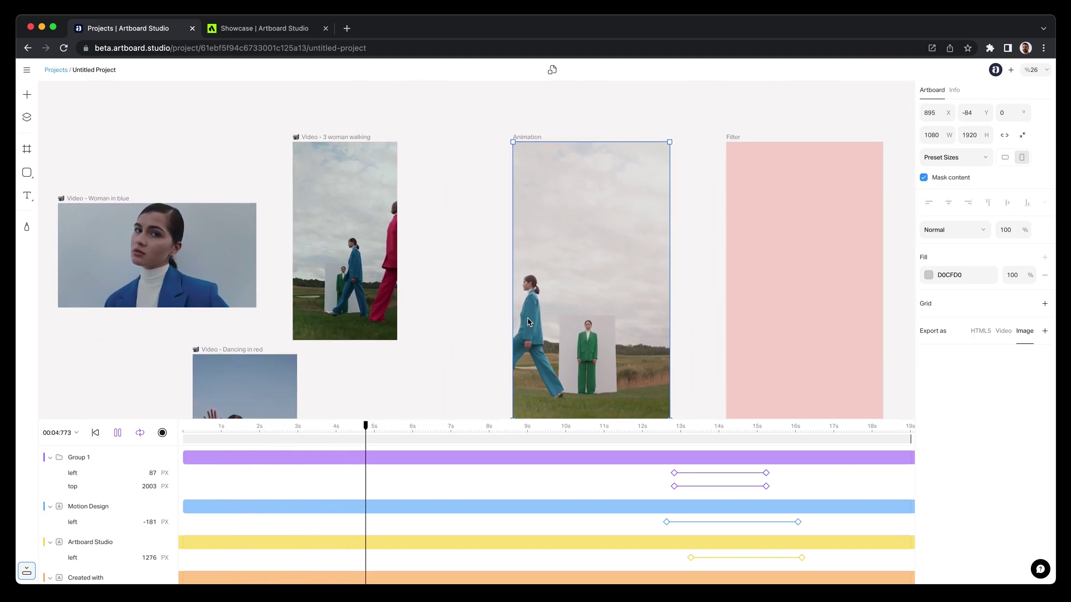
{"action": "scroll", "coordinate": [560, 263], "scroll_direction": "down", "scroll_amount": 1}
{"action": "scroll", "coordinate": [560, 263], "scroll_direction": "up", "scroll_amount": 2}
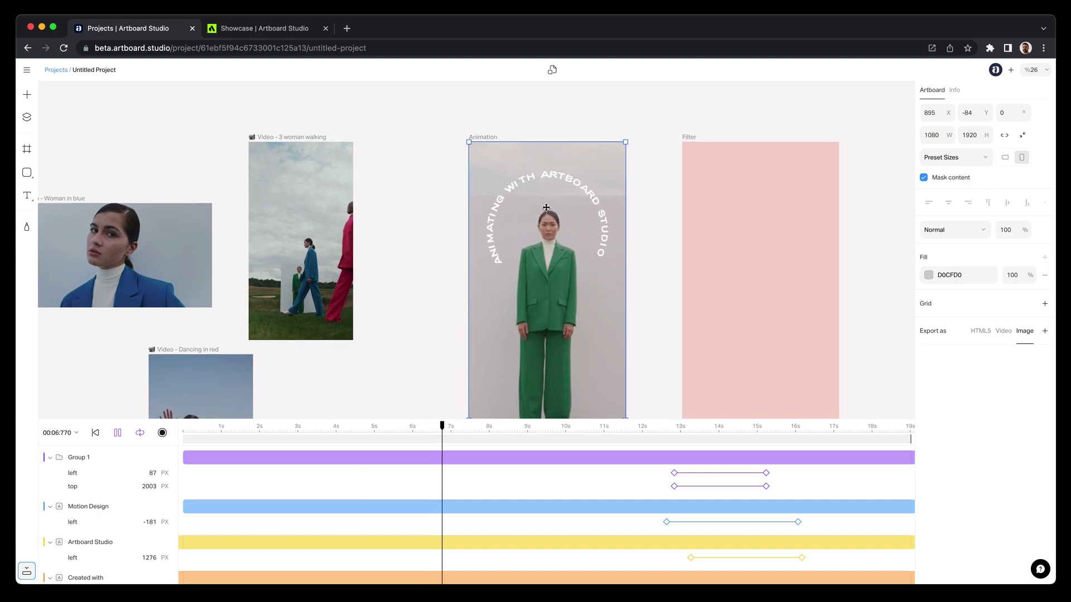
{"action": "scroll", "coordinate": [574, 202], "scroll_direction": "up", "scroll_amount": 2}
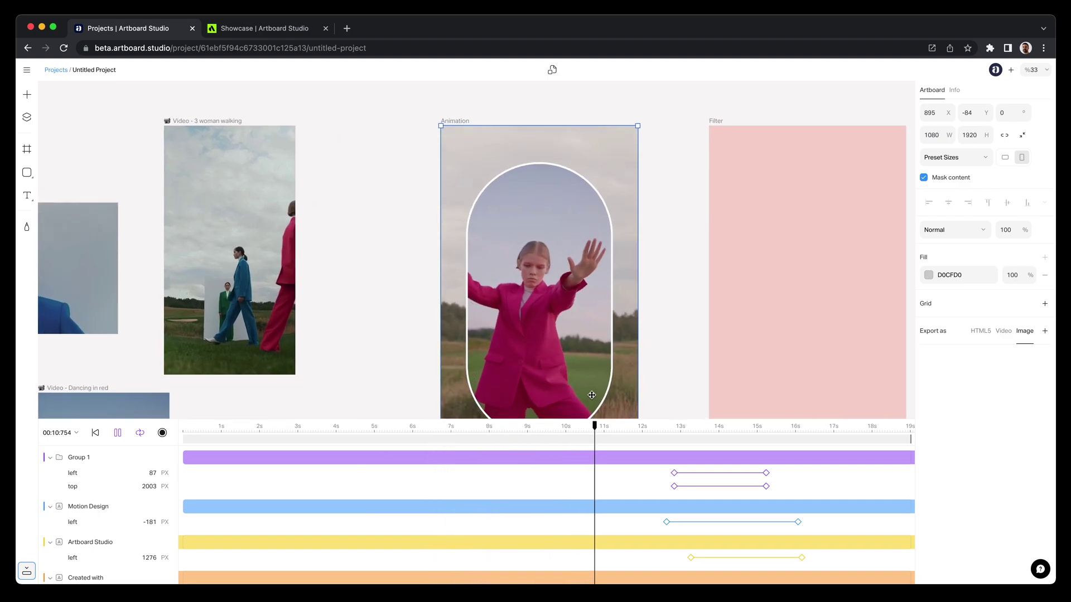
{"action": "scroll", "coordinate": [544, 326], "scroll_direction": "down", "scroll_amount": 2}
{"action": "scroll", "coordinate": [544, 325], "scroll_direction": "right", "scroll_amount": 2}
{"action": "scroll", "coordinate": [544, 326], "scroll_direction": "up", "scroll_amount": 3}
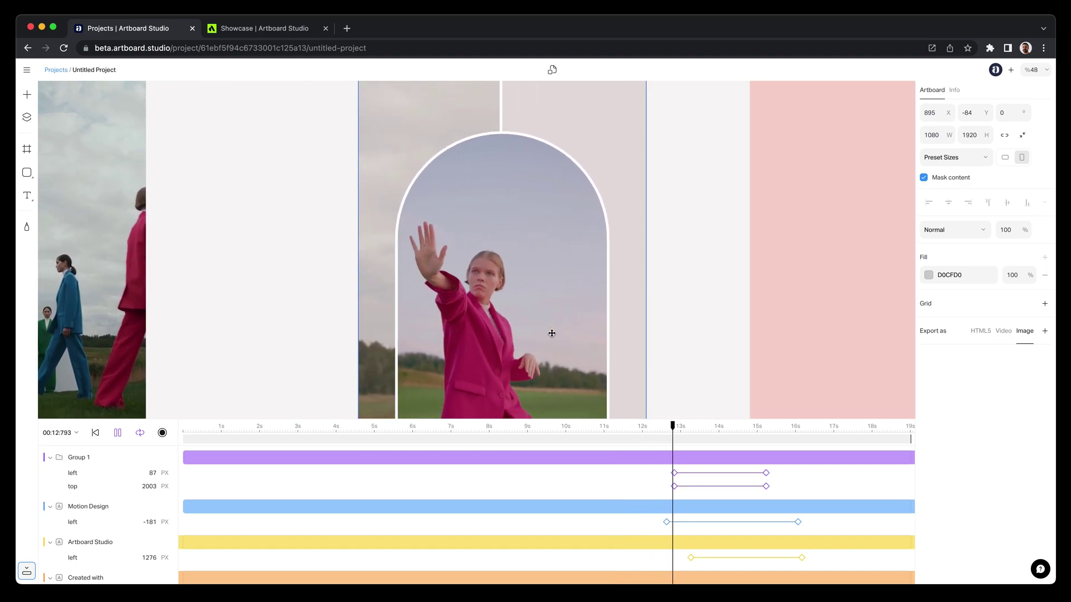
{"action": "scroll", "coordinate": [551, 333], "scroll_direction": "down", "scroll_amount": 3}
{"action": "scroll", "coordinate": [552, 333], "scroll_direction": "down", "scroll_amount": 5}
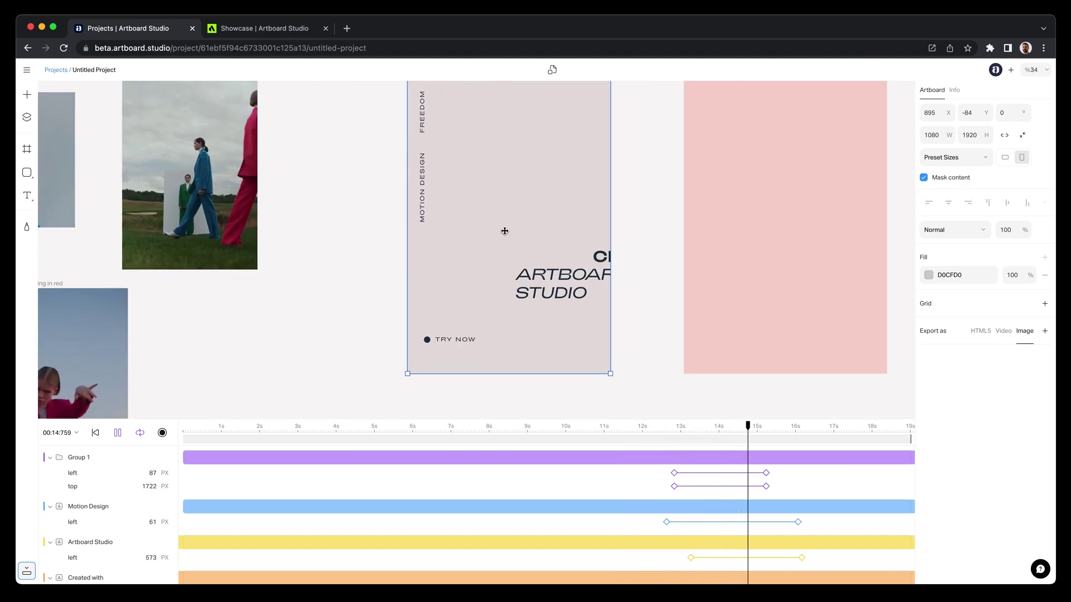
{"action": "scroll", "coordinate": [504, 231], "scroll_direction": "up", "scroll_amount": 3}
{"action": "scroll", "coordinate": [531, 281], "scroll_direction": "down", "scroll_amount": 3}
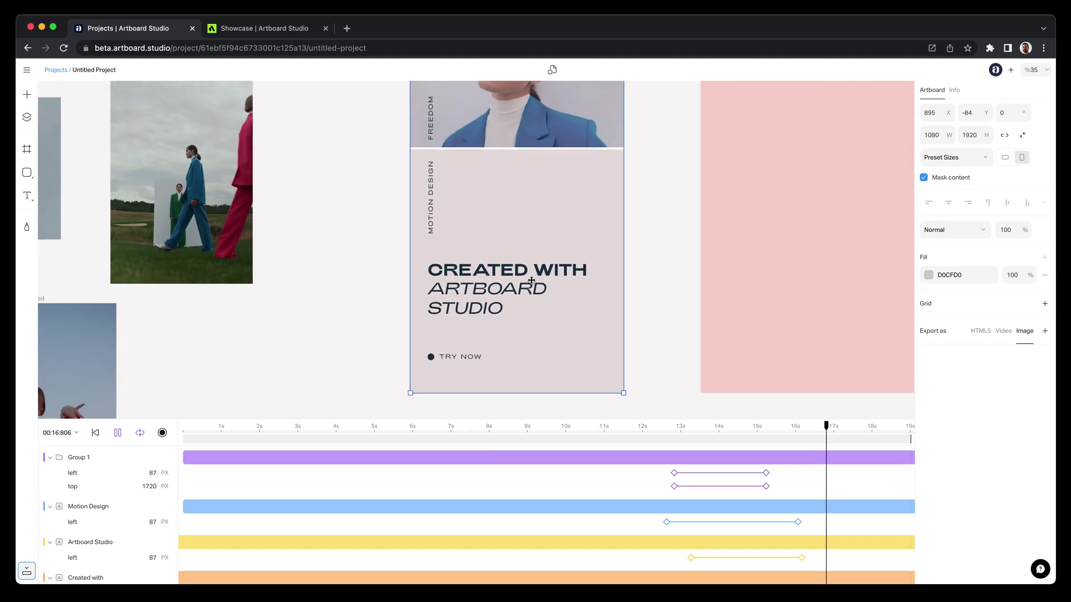
{"action": "scroll", "coordinate": [531, 280], "scroll_direction": "up", "scroll_amount": 3}
{"action": "scroll", "coordinate": [531, 281], "scroll_direction": "down", "scroll_amount": 3}
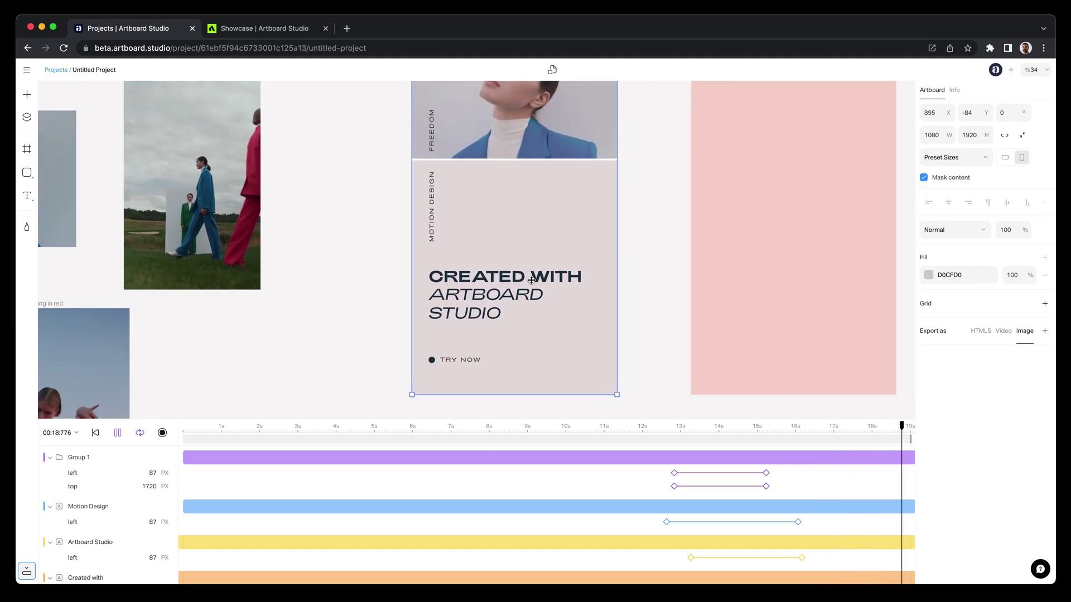
{"action": "scroll", "coordinate": [531, 280], "scroll_direction": "down", "scroll_amount": 3}
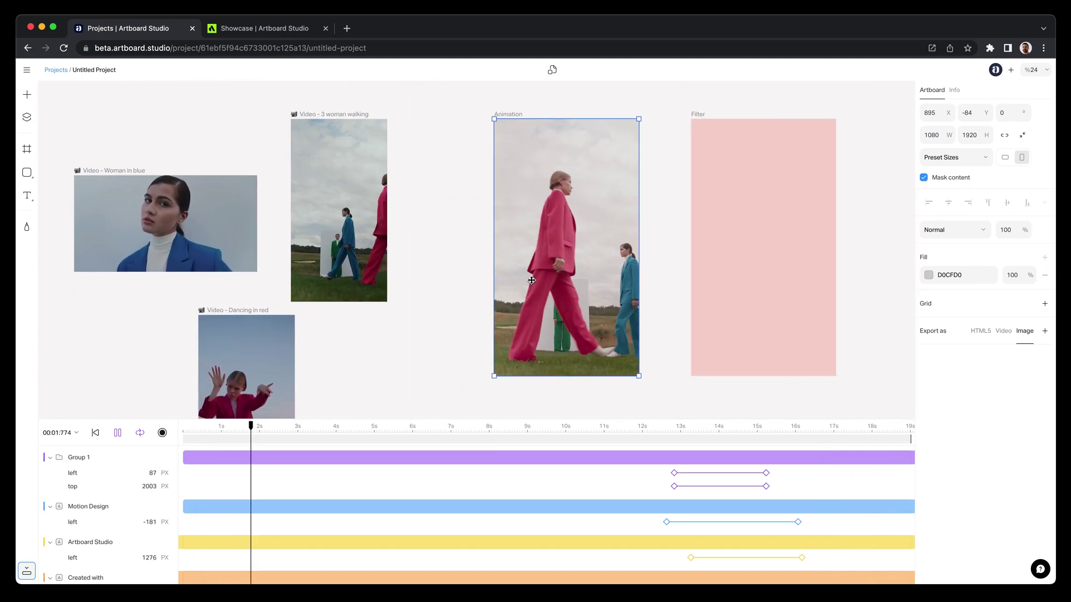
{"action": "scroll", "coordinate": [531, 281], "scroll_direction": "down", "scroll_amount": 3}
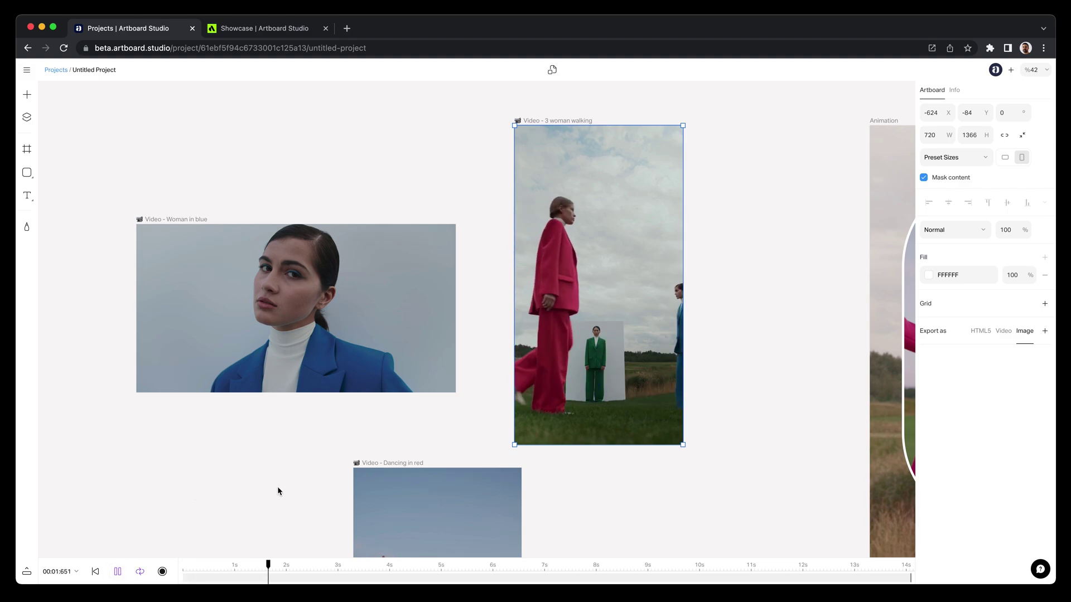
Step: Preview the Woman in blue and Dancing in red video clips
{"action": "key", "text": "Tab"}
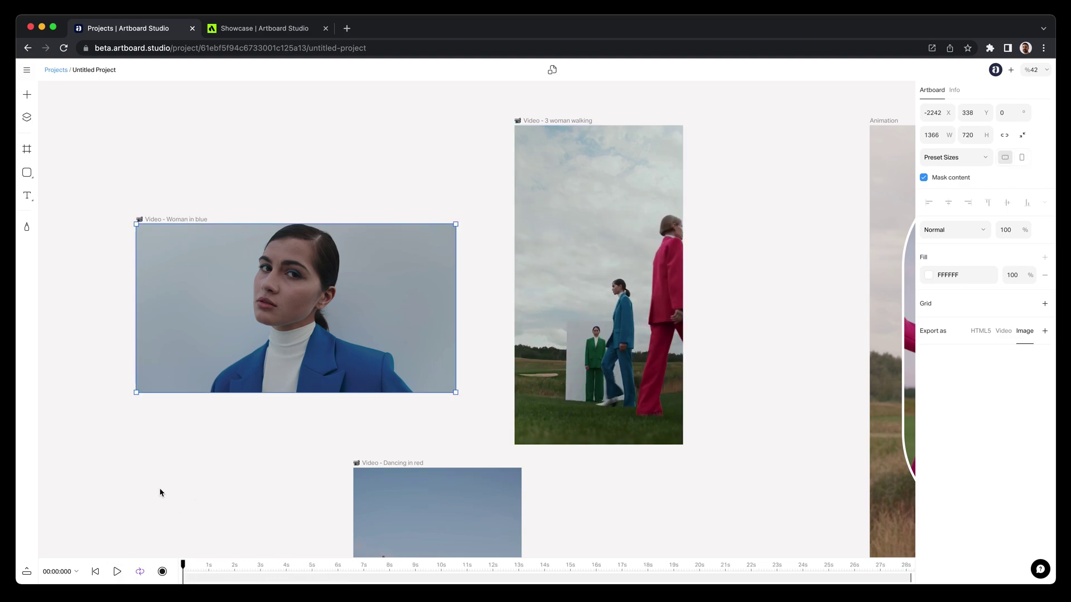
{"action": "left_click", "coordinate": [117, 569]}
{"action": "scroll", "coordinate": [242, 370], "scroll_direction": "down", "scroll_amount": 3}
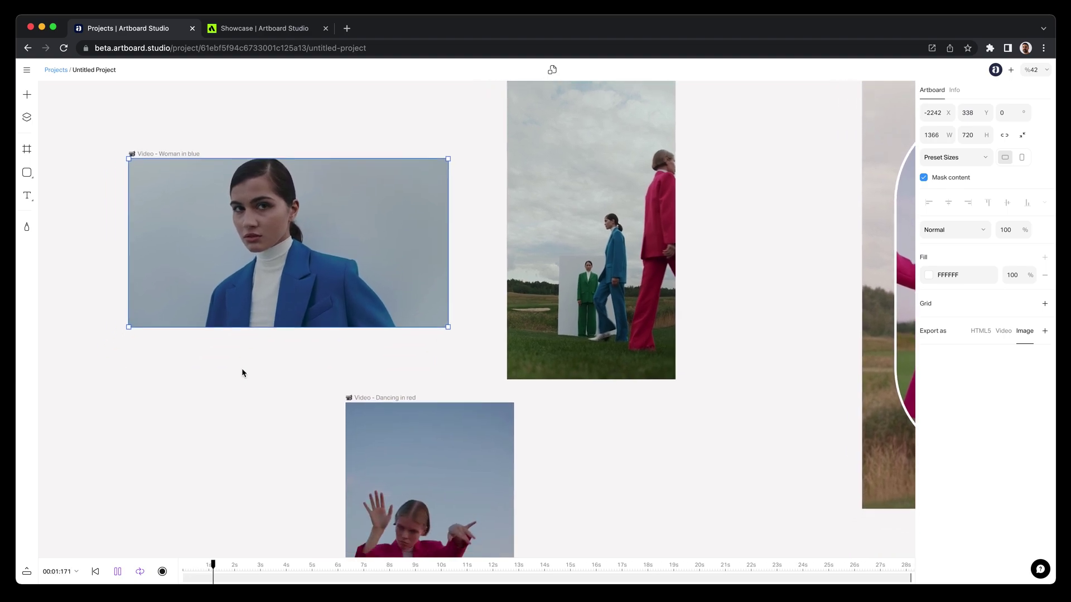
{"action": "scroll", "coordinate": [330, 366], "scroll_direction": "down", "scroll_amount": 2}
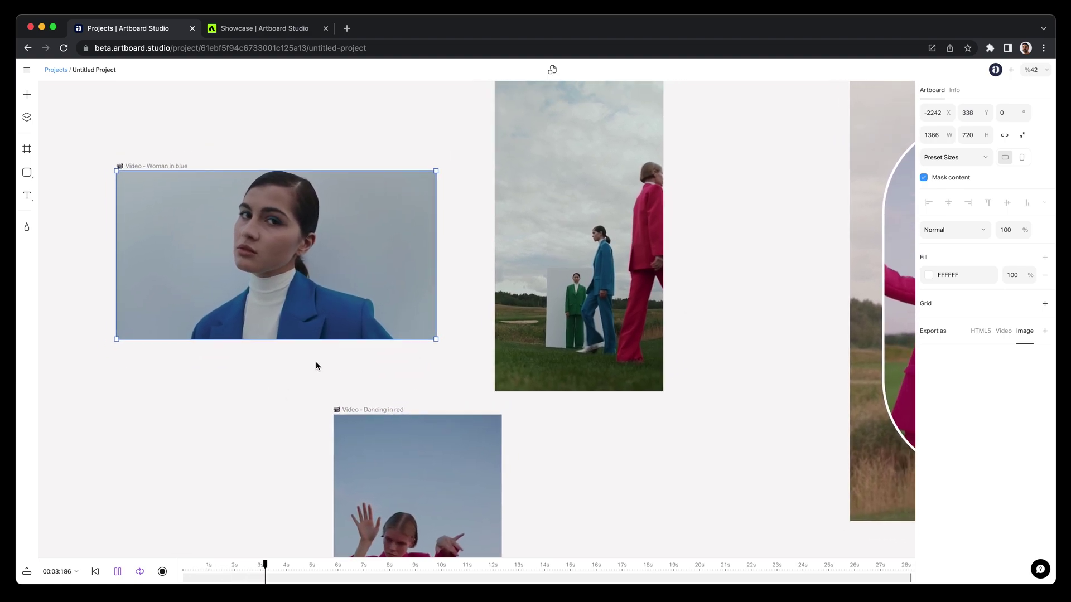
{"action": "scroll", "coordinate": [318, 365], "scroll_direction": "down", "scroll_amount": 2}
{"action": "key", "text": "Tab"}
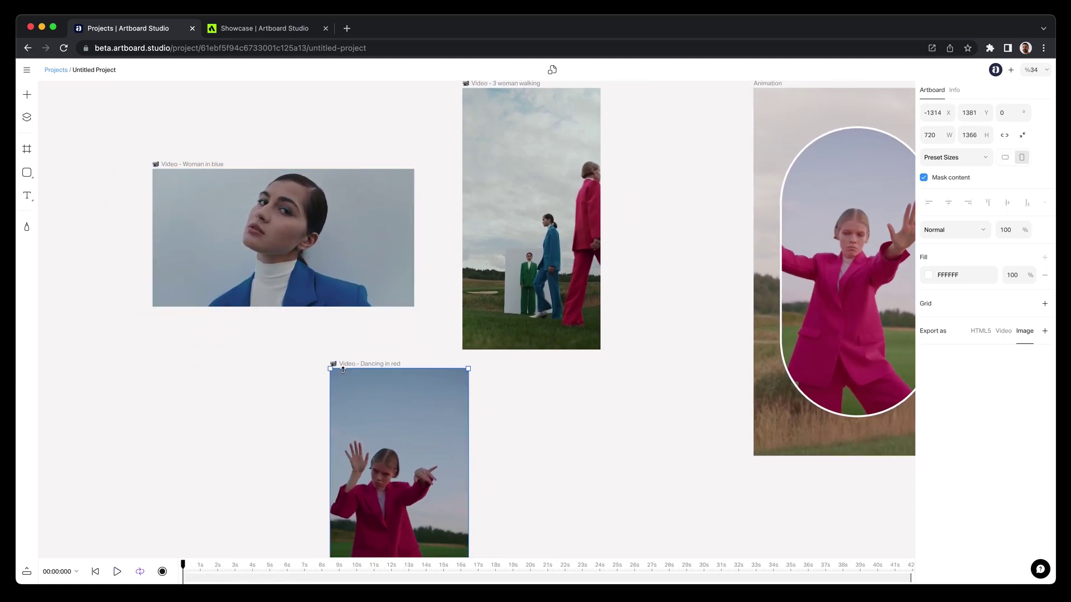
{"action": "left_click", "coordinate": [117, 572]}
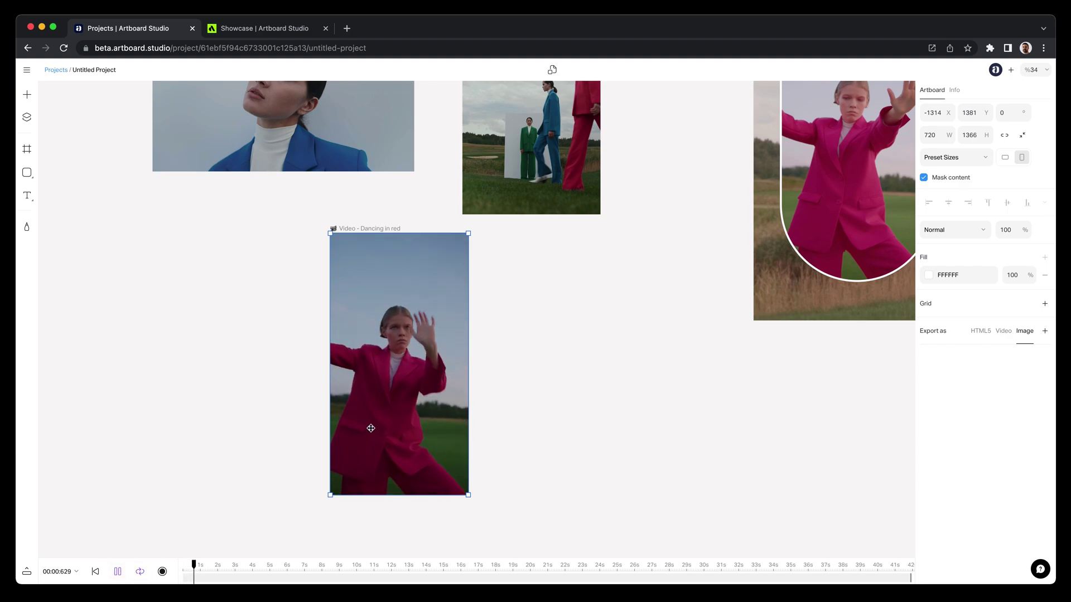
Step: Select the 3 woman walking video layer from the Layers list and scrub the timeline to 4 s
{"action": "scroll", "coordinate": [377, 425], "scroll_direction": "up", "scroll_amount": 4}
{"action": "scroll", "coordinate": [377, 425], "scroll_direction": "left", "scroll_amount": 5}
{"action": "scroll", "coordinate": [377, 426], "scroll_direction": "up", "scroll_amount": 2}
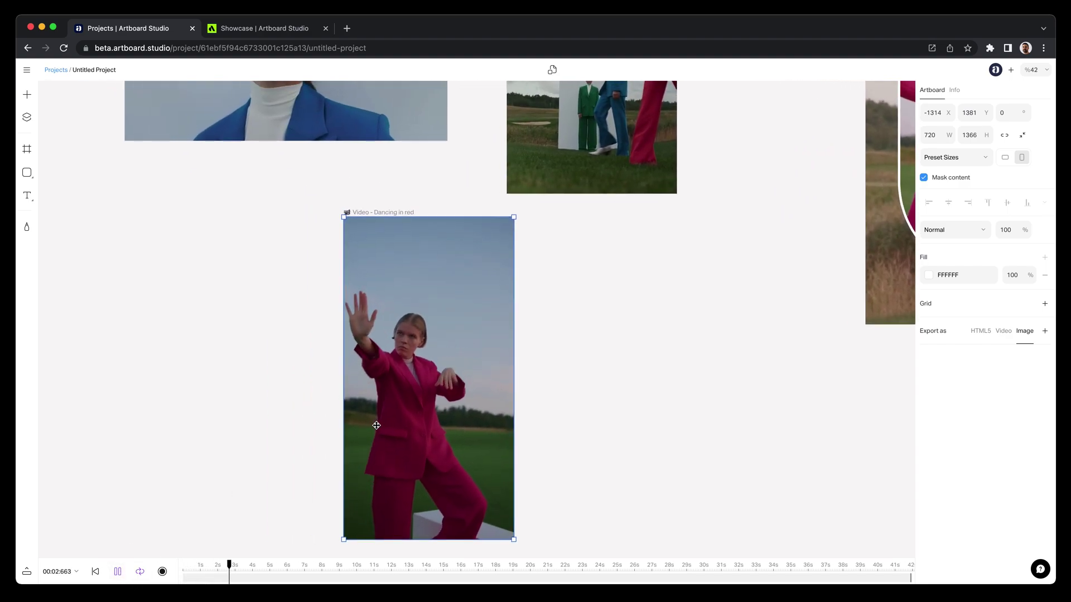
{"action": "scroll", "coordinate": [344, 437], "scroll_direction": "down", "scroll_amount": 1}
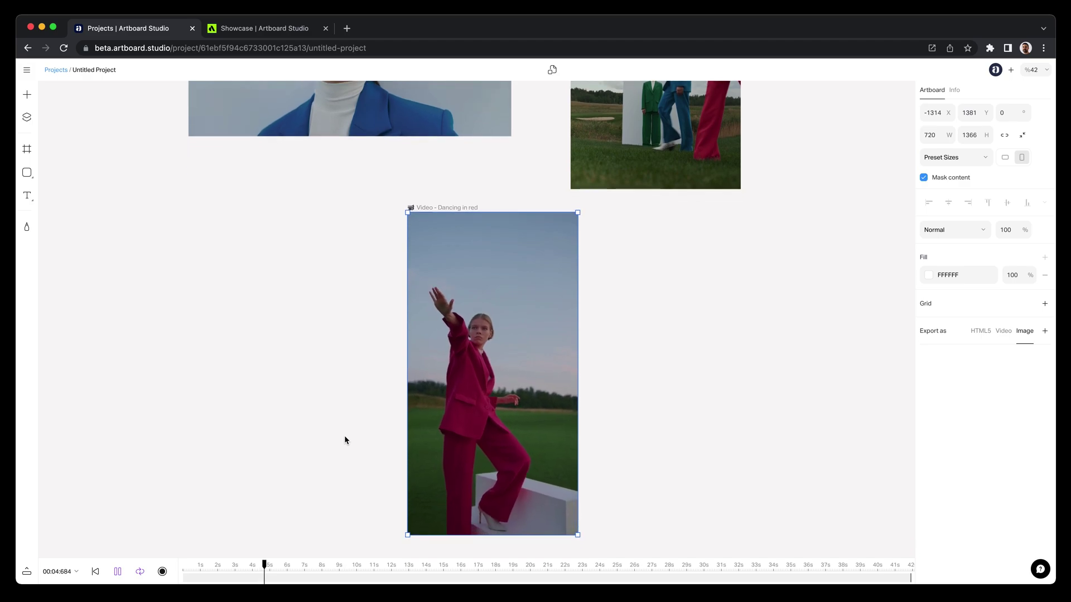
{"action": "scroll", "coordinate": [343, 436], "scroll_direction": "down", "scroll_amount": 4}
{"action": "scroll", "coordinate": [344, 440], "scroll_direction": "left", "scroll_amount": 2}
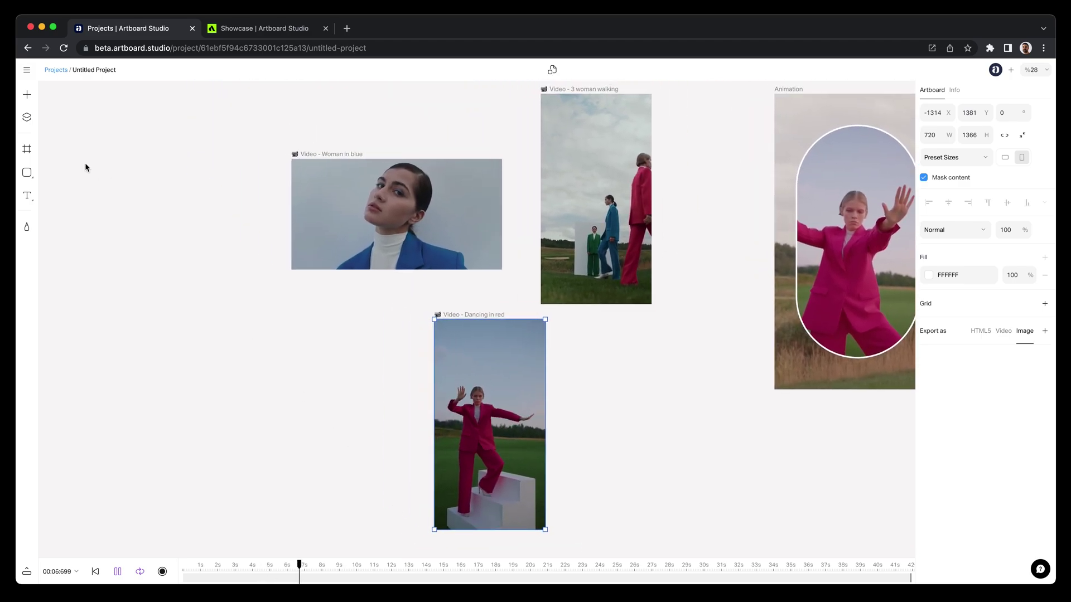
{"action": "left_click", "coordinate": [27, 117]}
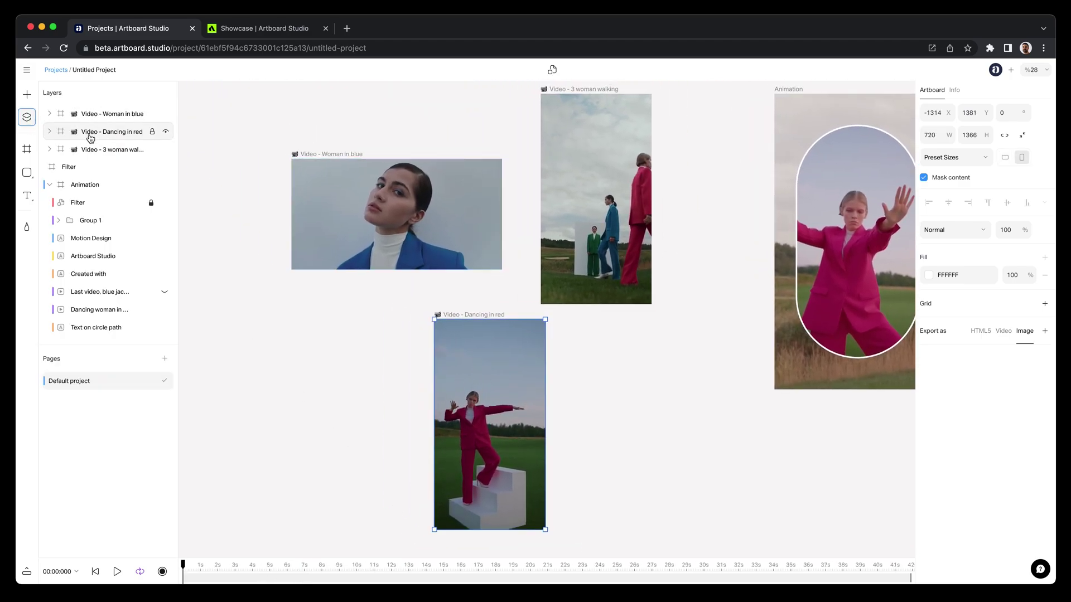
{"action": "left_click", "coordinate": [90, 149]}
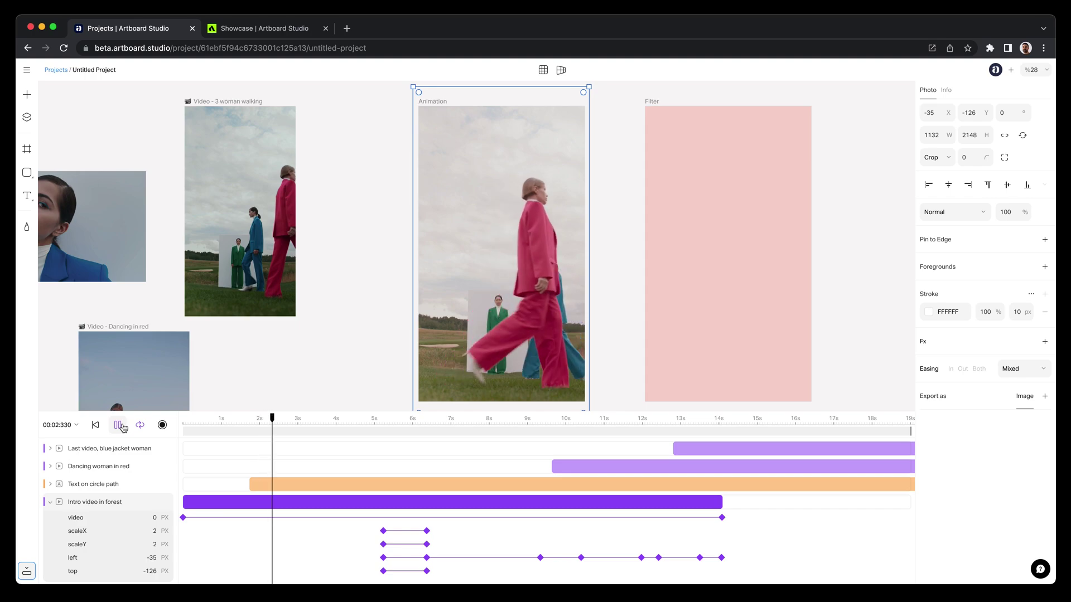
{"action": "left_click_drag", "start_coordinate": [285, 419], "coordinate": [401, 416]}
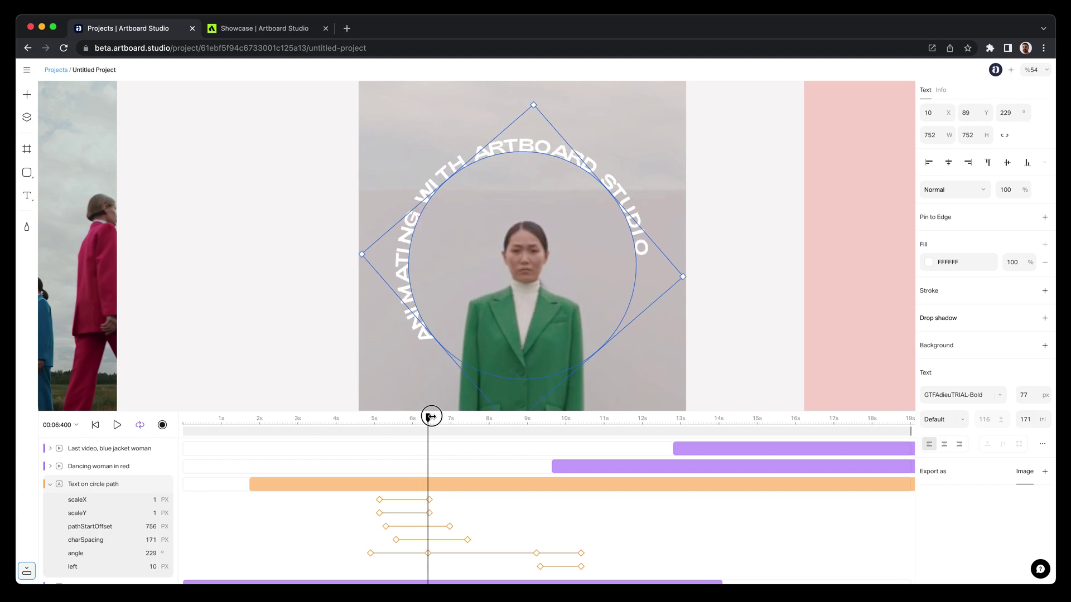
Step: Scrub to about 6.4 s and set Path Offset to 776, adding a pathStartOffset keyframe
{"action": "left_click_drag", "start_coordinate": [430, 416], "coordinate": [449, 416]}
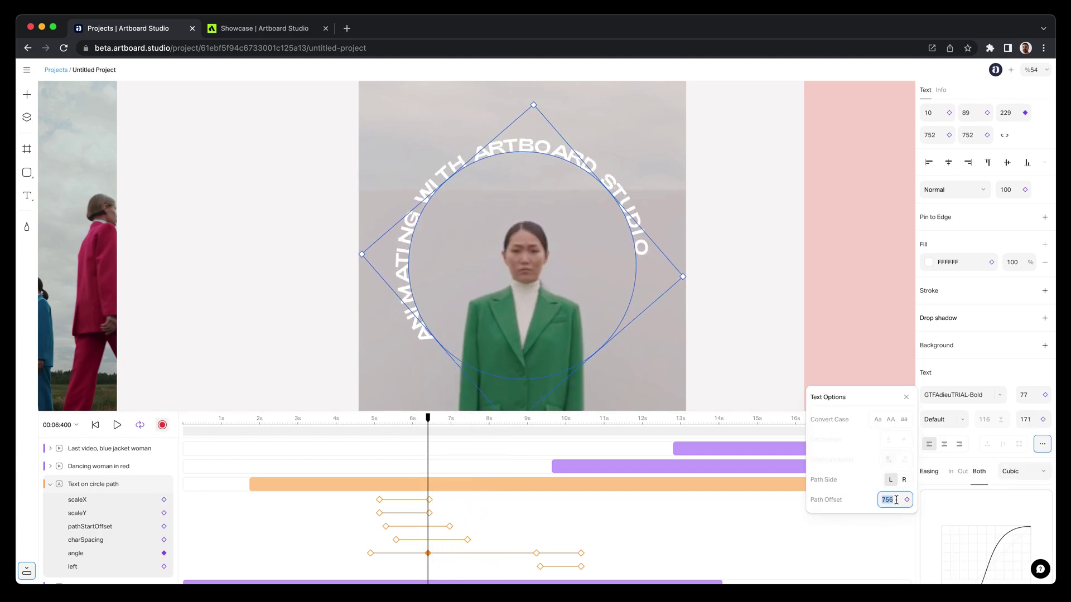
{"action": "type", "text": "776"}
{"action": "key", "text": "Return"}
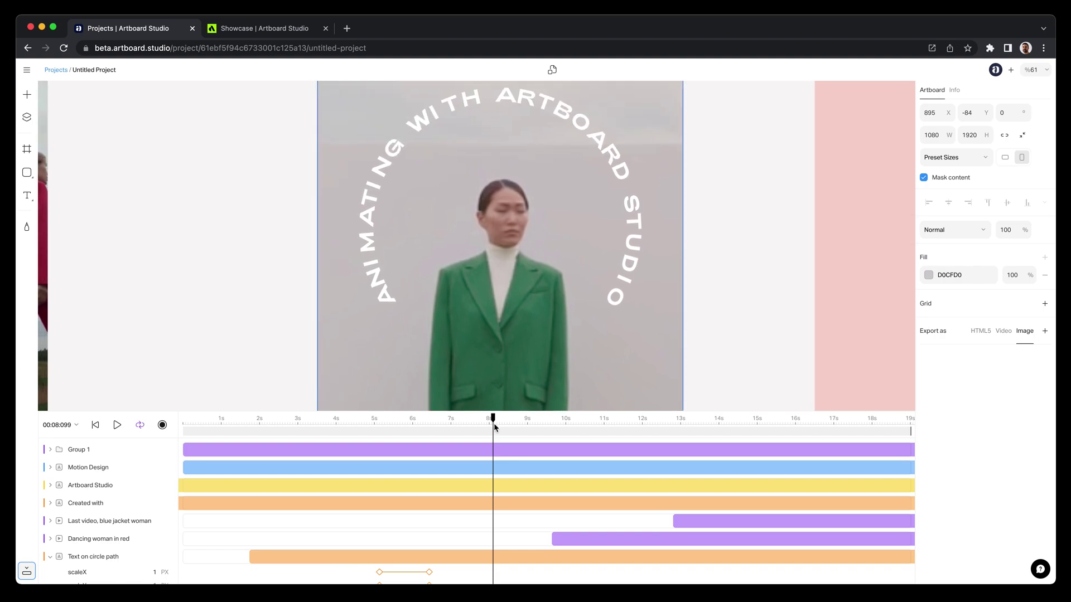
{"action": "left_click_drag", "start_coordinate": [523, 418], "coordinate": [541, 418]}
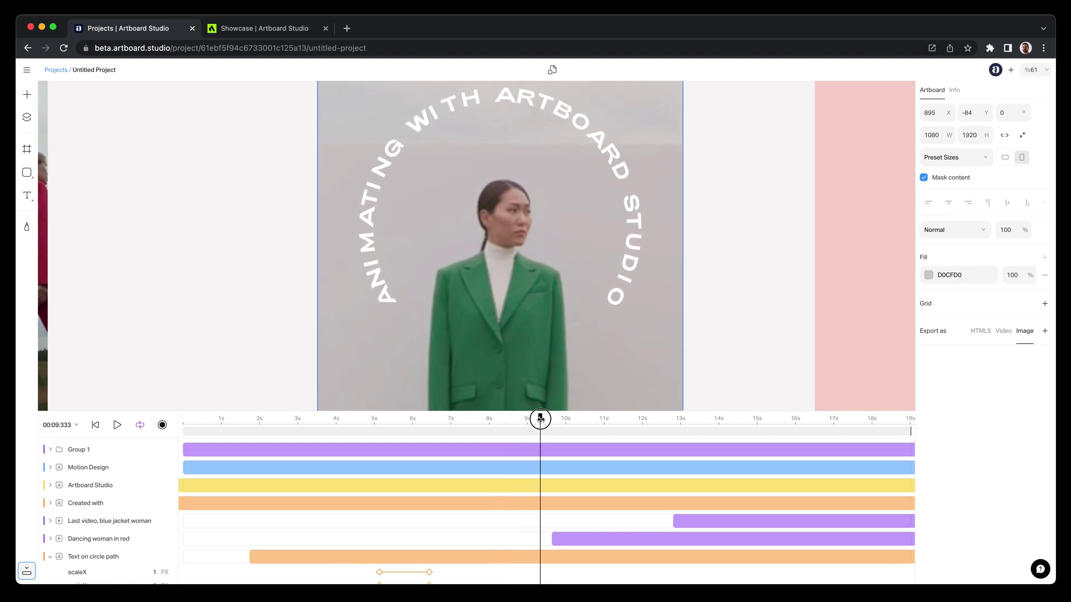
{"action": "scroll", "coordinate": [492, 311], "scroll_direction": "down", "scroll_amount": 5}
{"action": "scroll", "coordinate": [516, 330], "scroll_direction": "down", "scroll_amount": 3}
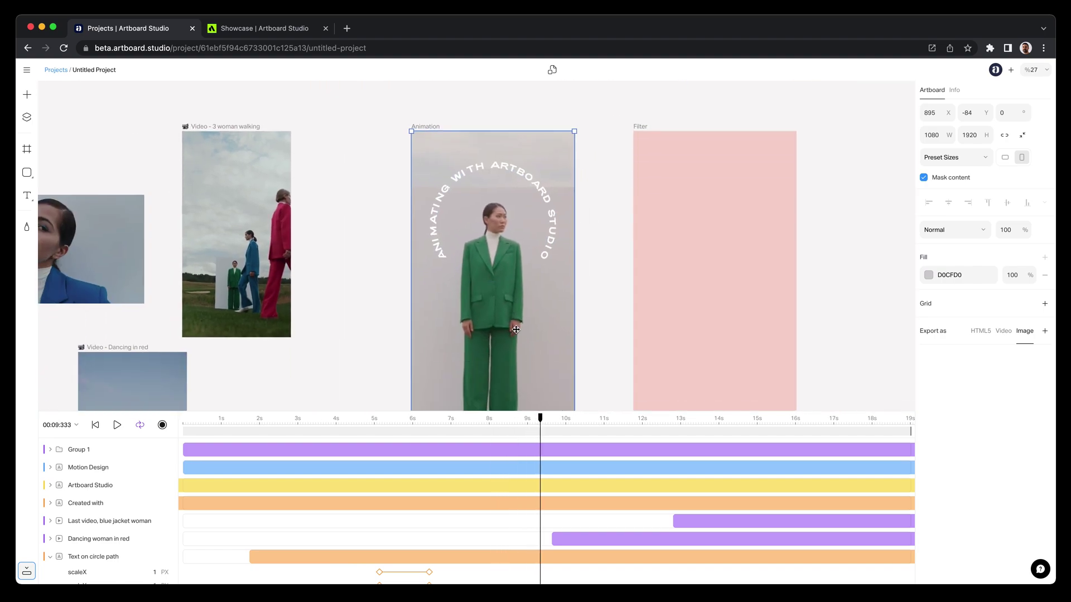
{"action": "scroll", "coordinate": [516, 330], "scroll_direction": "left", "scroll_amount": 3}
{"action": "scroll", "coordinate": [284, 370], "scroll_direction": "up", "scroll_amount": 3}
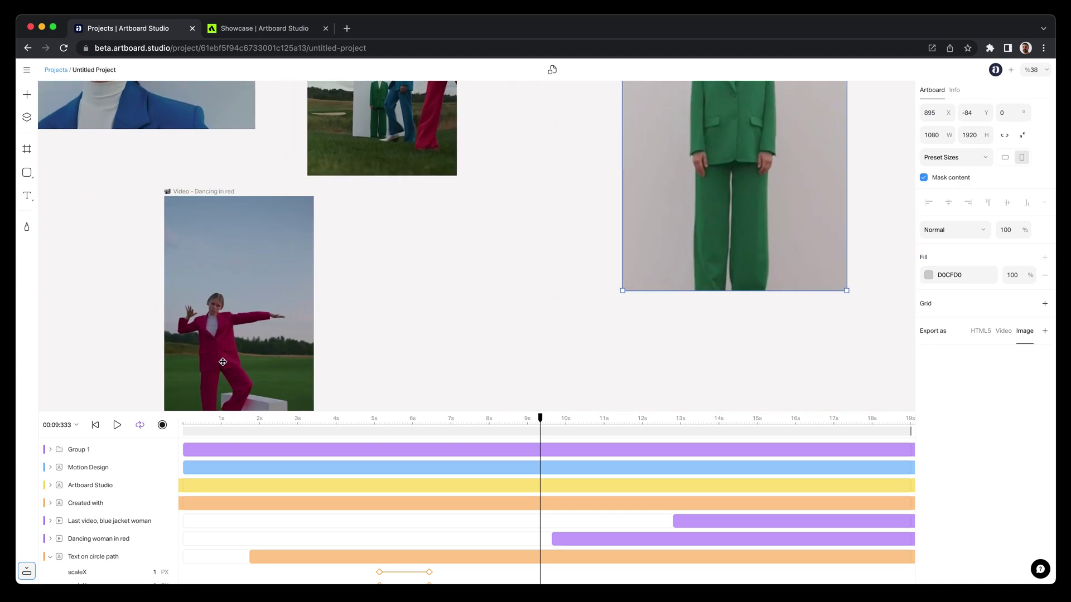
{"action": "scroll", "coordinate": [268, 362], "scroll_direction": "down", "scroll_amount": 2}
{"action": "scroll", "coordinate": [268, 363], "scroll_direction": "left", "scroll_amount": 2}
{"action": "scroll", "coordinate": [247, 358], "scroll_direction": "up", "scroll_amount": 2}
{"action": "scroll", "coordinate": [249, 361], "scroll_direction": "up", "scroll_amount": 5}
{"action": "scroll", "coordinate": [249, 361], "scroll_direction": "right", "scroll_amount": 5}
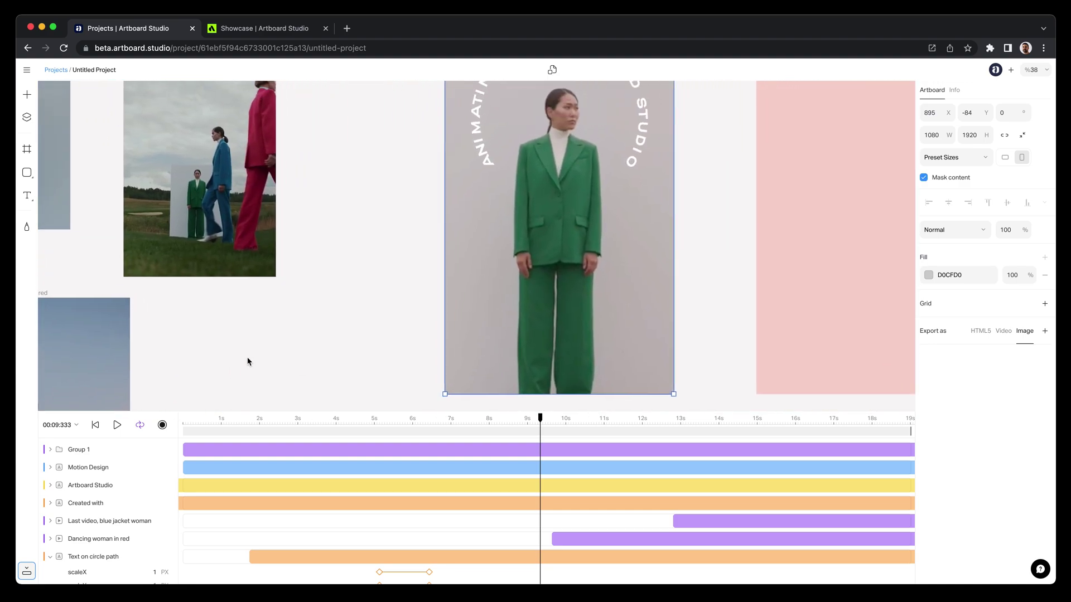
{"action": "left_click_drag", "start_coordinate": [541, 422], "coordinate": [560, 420]}
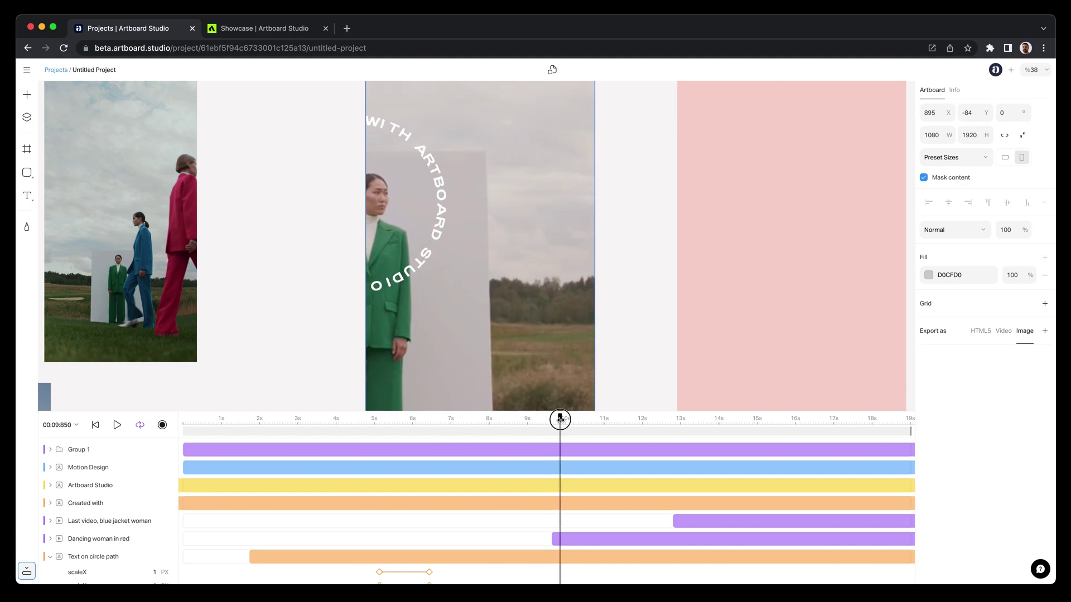
{"action": "scroll", "coordinate": [569, 289], "scroll_direction": "down", "scroll_amount": 5}
{"action": "scroll", "coordinate": [571, 289], "scroll_direction": "down", "scroll_amount": 2}
{"action": "scroll", "coordinate": [571, 289], "scroll_direction": "right", "scroll_amount": 1}
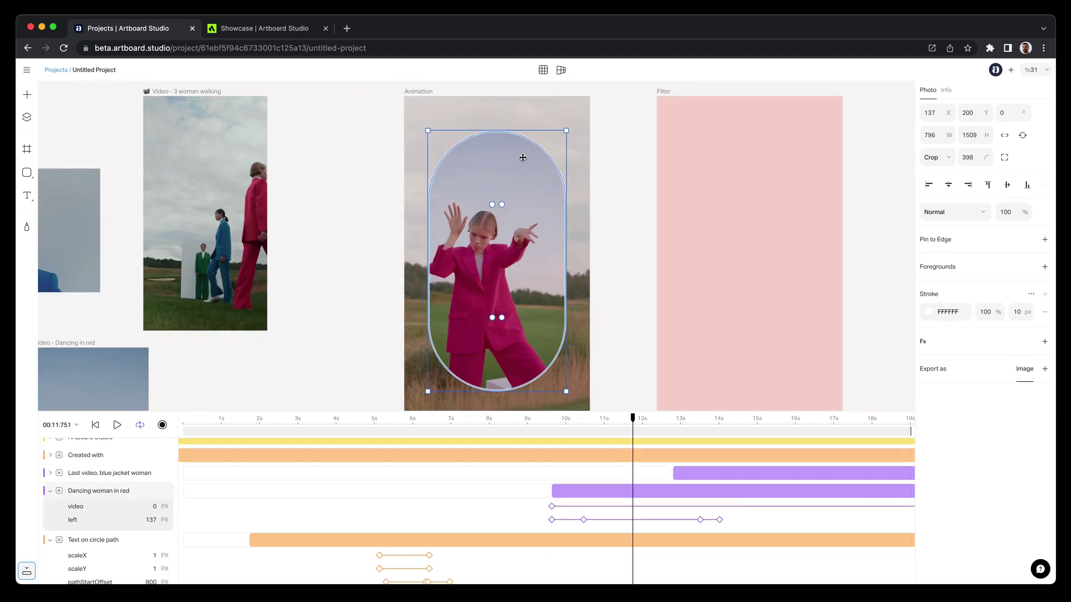
{"action": "scroll", "coordinate": [523, 158], "scroll_direction": "up", "scroll_amount": 5}
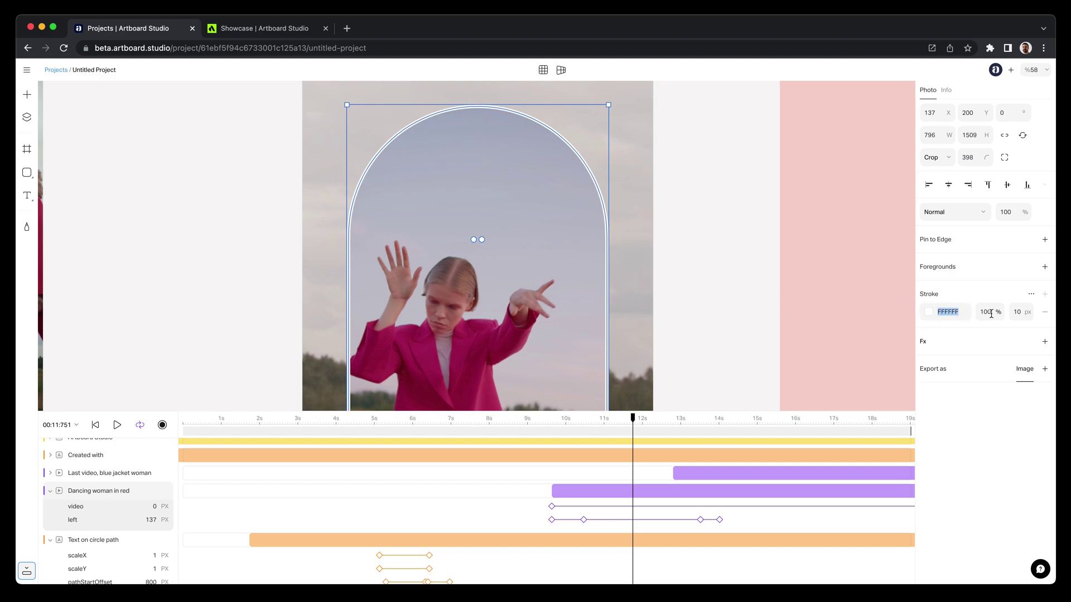
{"action": "type", "text": "5"}
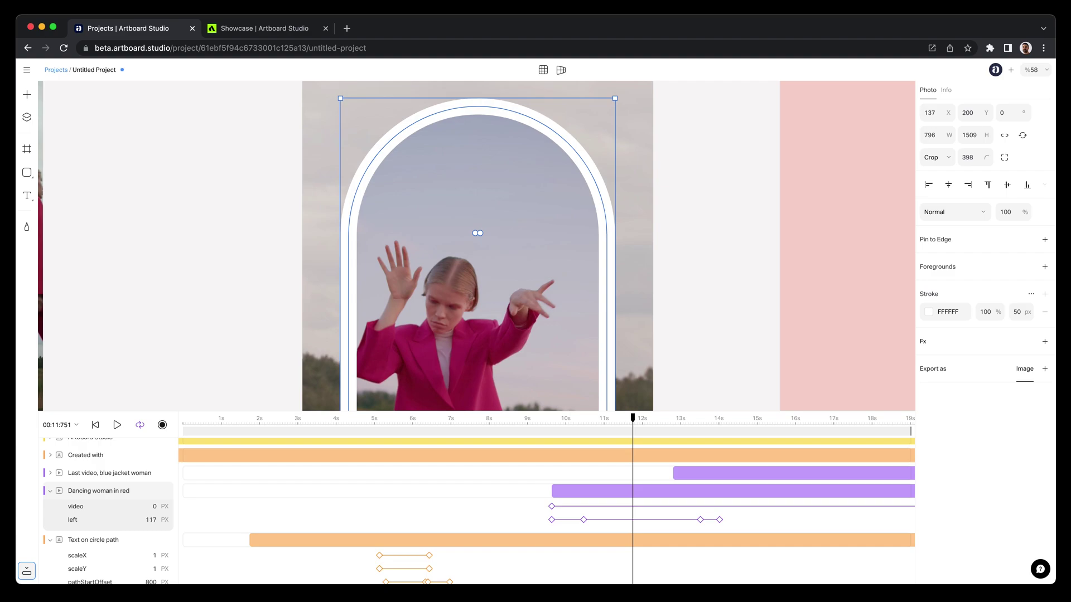
{"action": "type", "text": "1"}
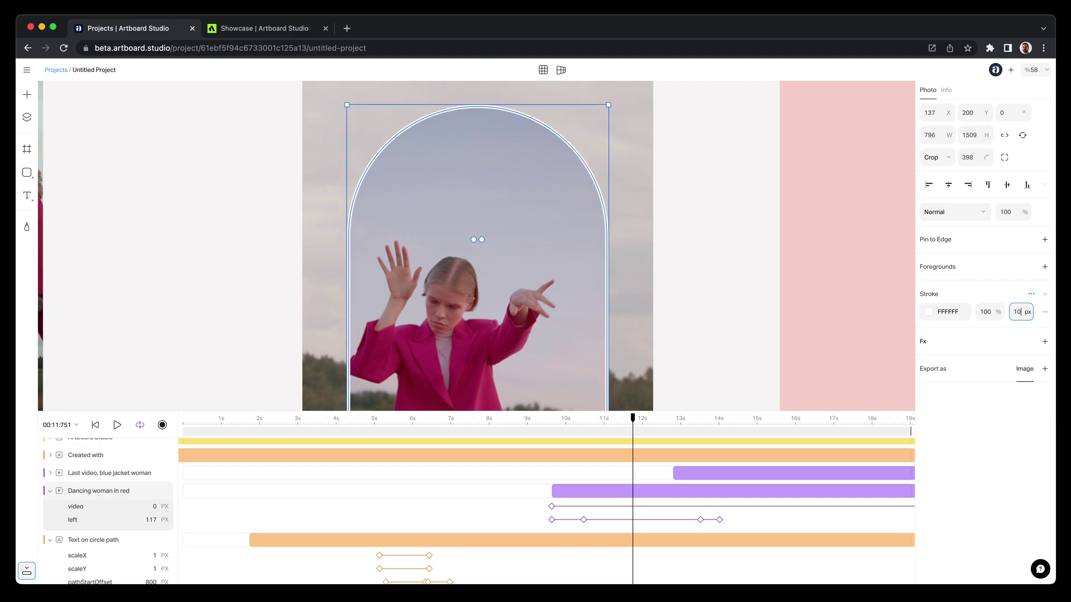
{"action": "left_click", "coordinate": [930, 313]}
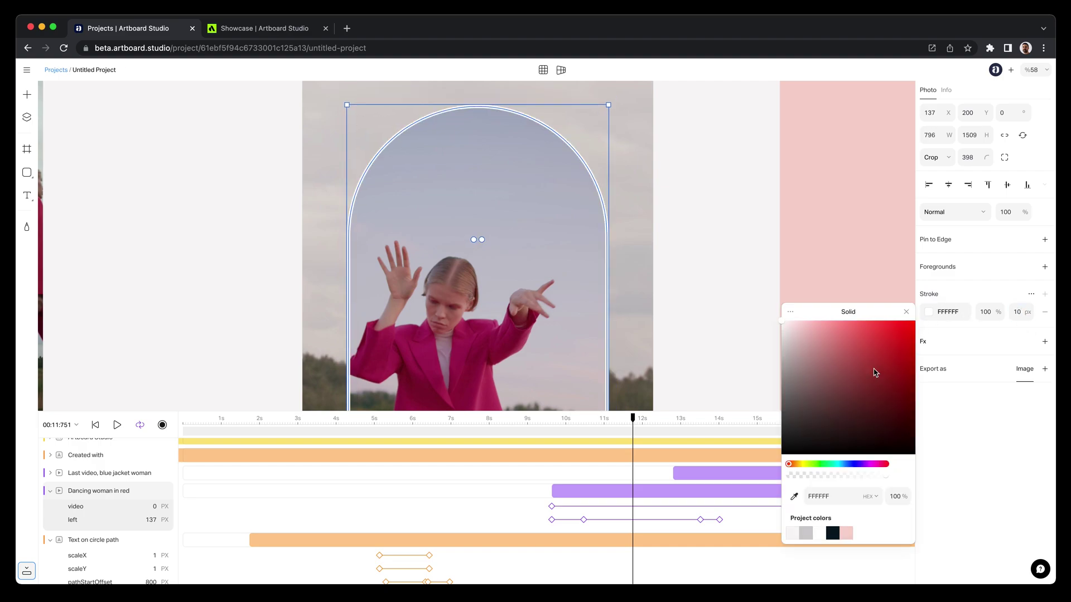
{"action": "left_click", "coordinate": [804, 465]}
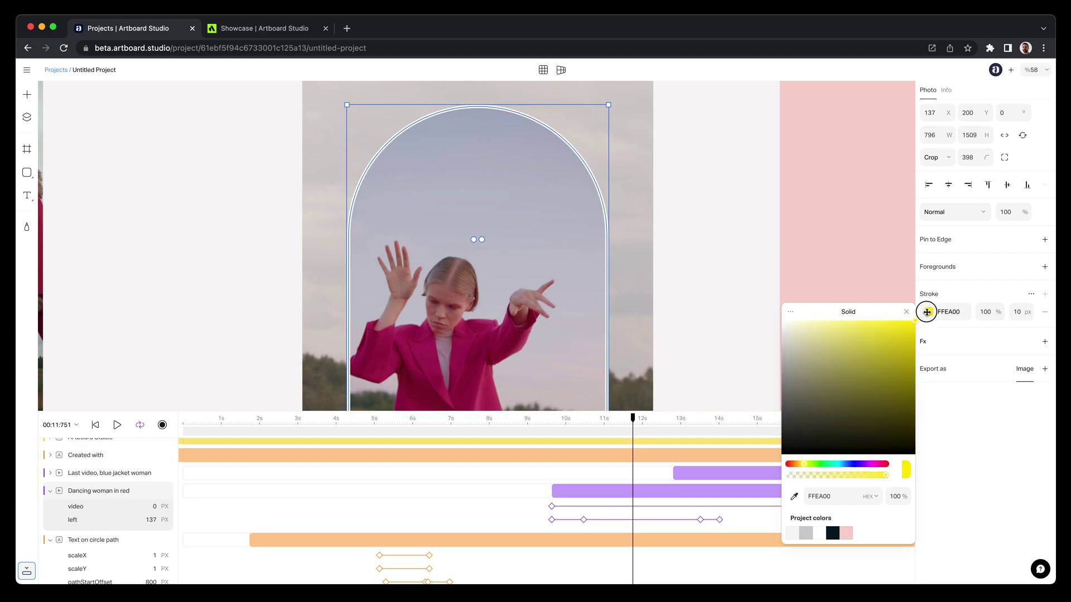
{"action": "left_click", "coordinate": [906, 315]}
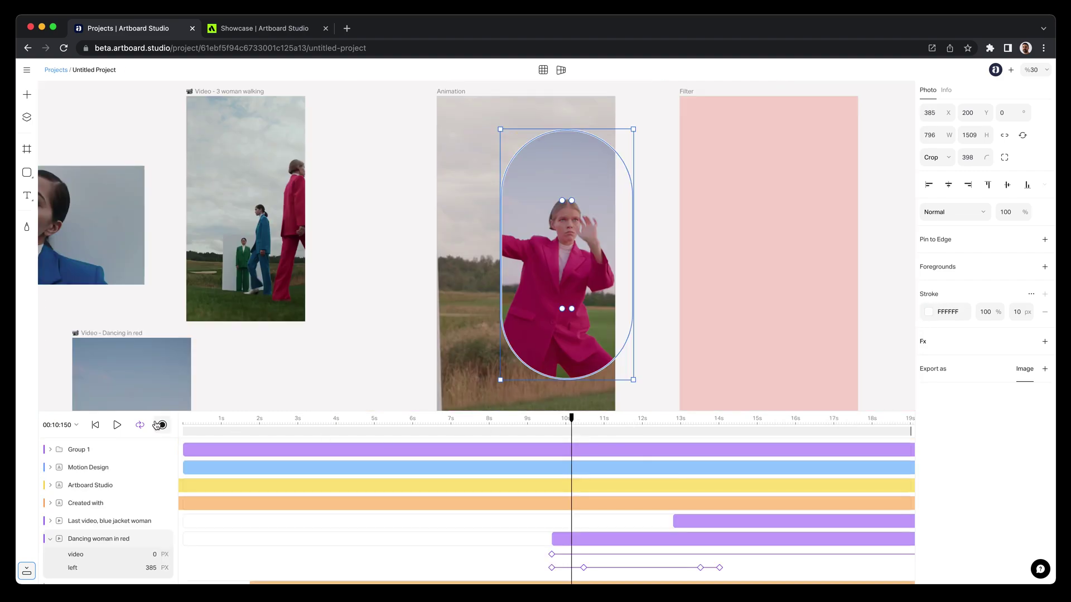
Step: Play the animation, rewind to about 10 s and replay the sliding Dancing in red clip
{"action": "left_click", "coordinate": [117, 426]}
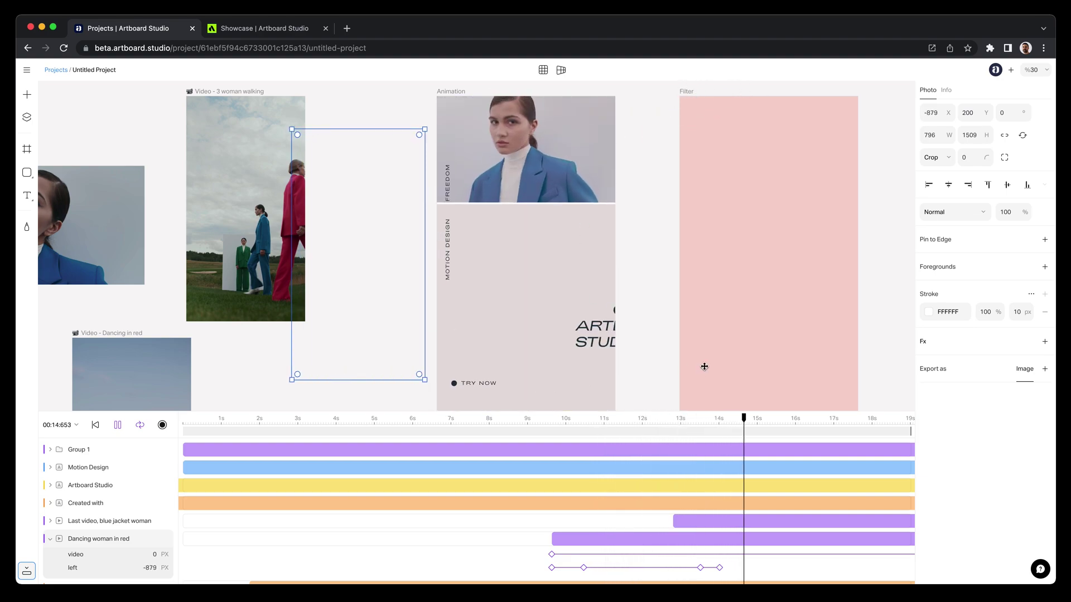
{"action": "left_click", "coordinate": [715, 422]}
{"action": "left_click_drag", "start_coordinate": [688, 422], "coordinate": [577, 423]}
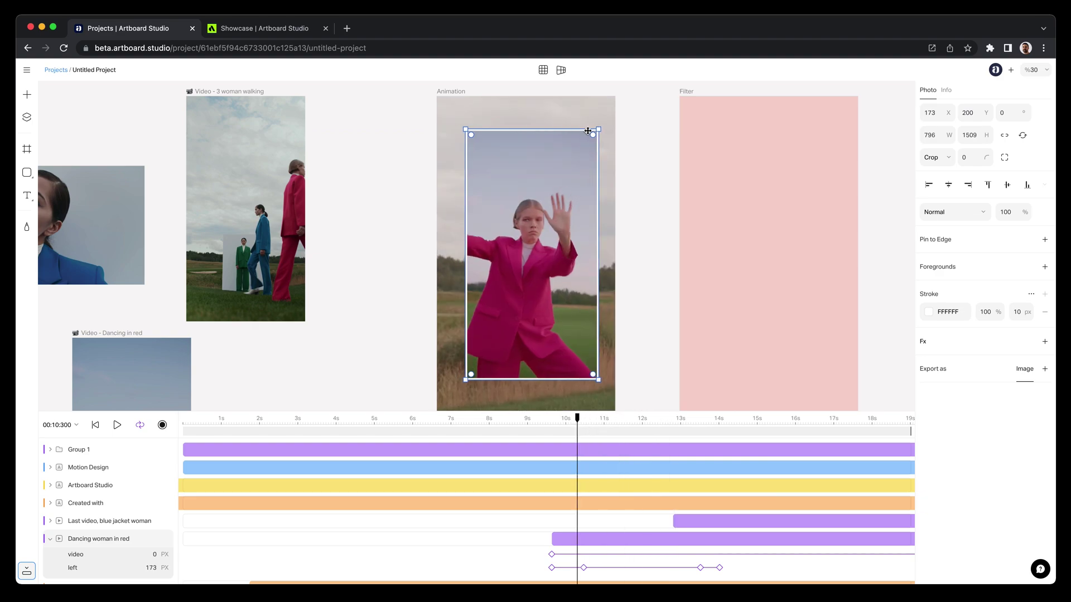
{"action": "left_click", "coordinate": [123, 426]}
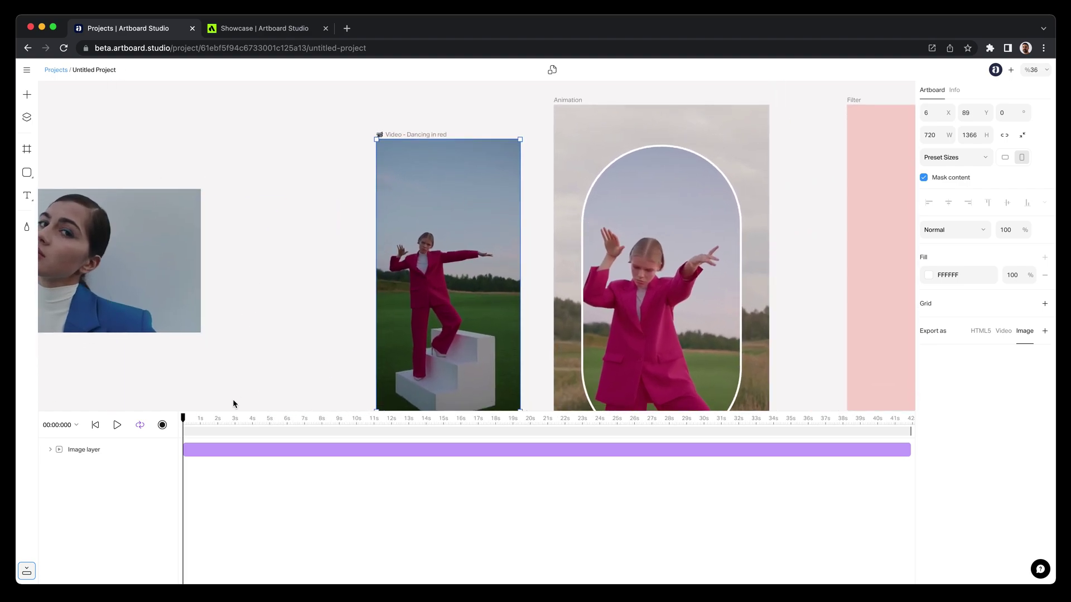
{"action": "left_click", "coordinate": [119, 426]}
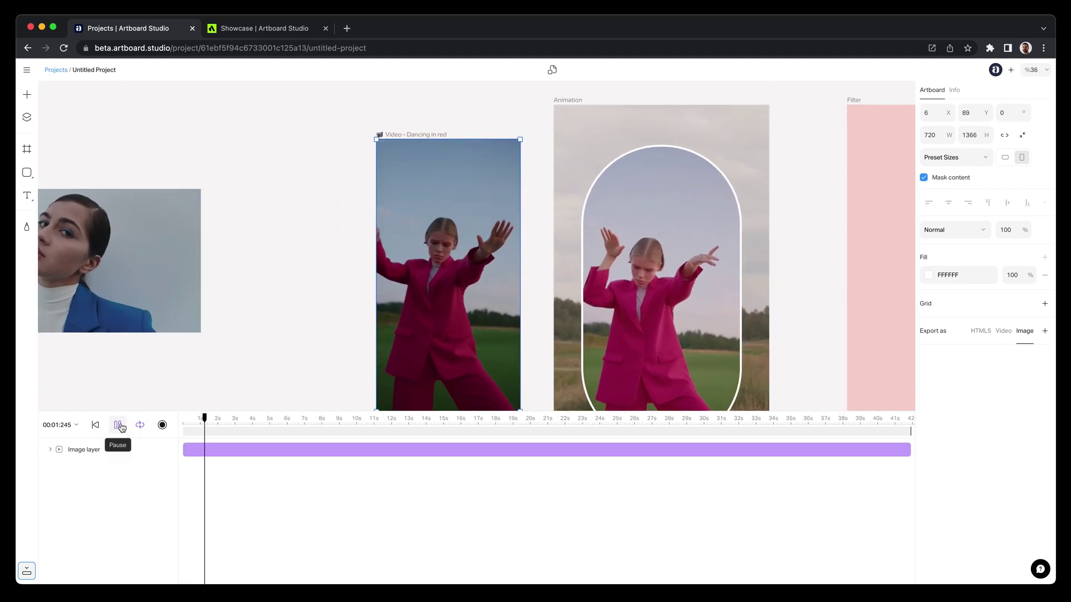
Step: Shift the Filter artboard's fill hue from pink F7D3CD through cyan and green to pale yellow F7F6CD
{"action": "left_click", "coordinate": [28, 120]}
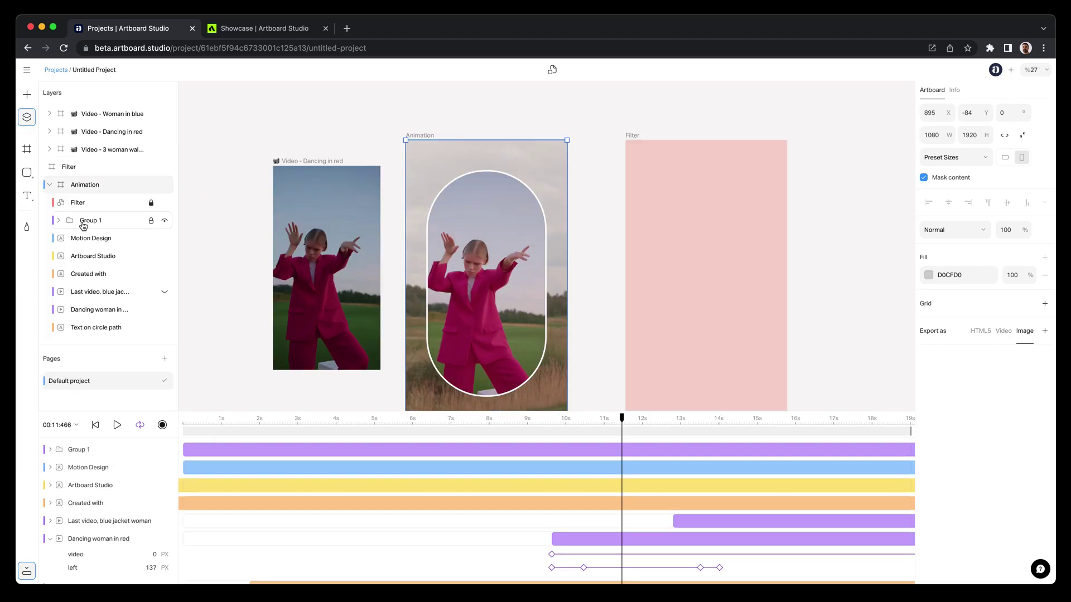
{"action": "left_click", "coordinate": [85, 210]}
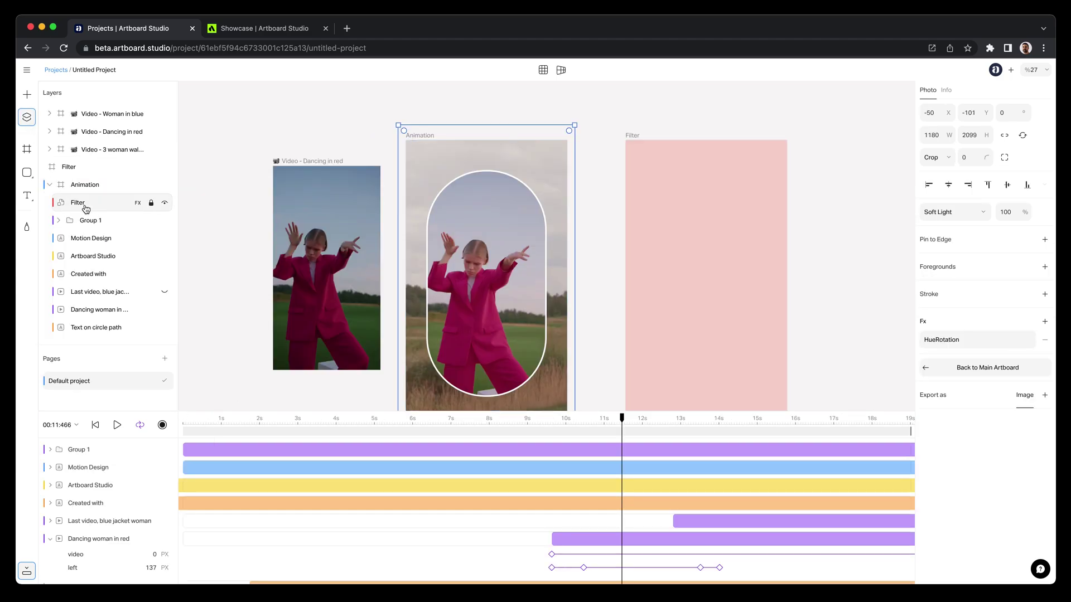
{"action": "left_click", "coordinate": [633, 136]}
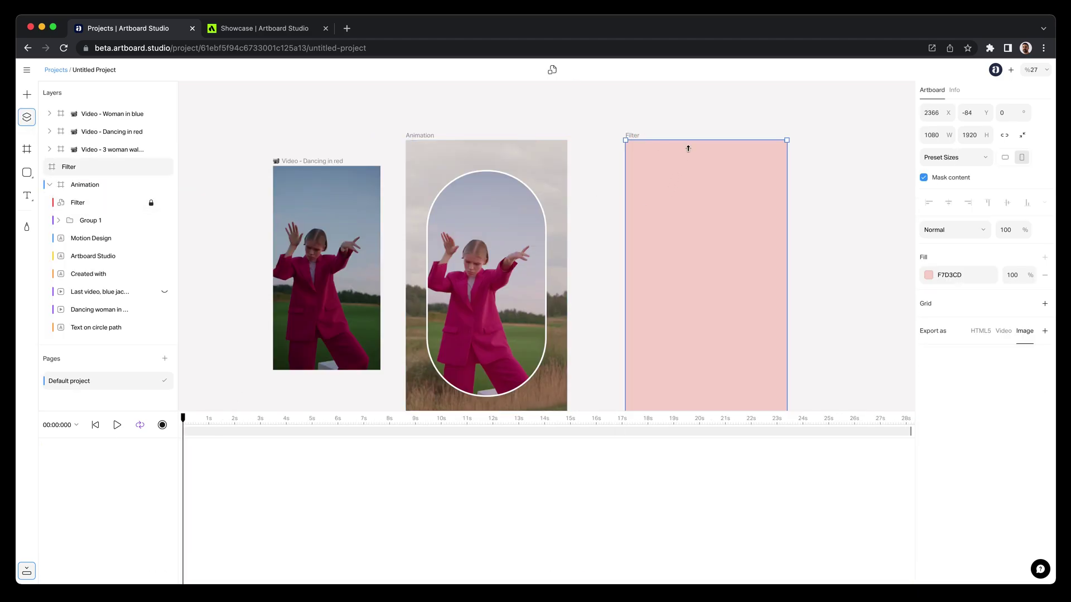
{"action": "left_click", "coordinate": [927, 277]}
{"action": "left_click", "coordinate": [839, 428]}
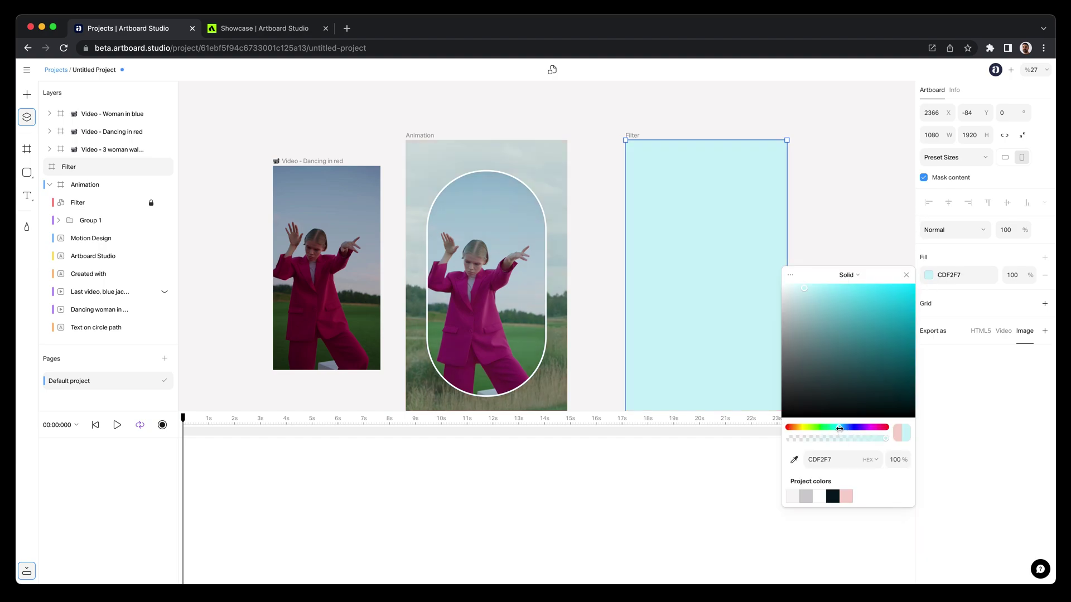
{"action": "left_click_drag", "start_coordinate": [859, 429], "coordinate": [805, 427]}
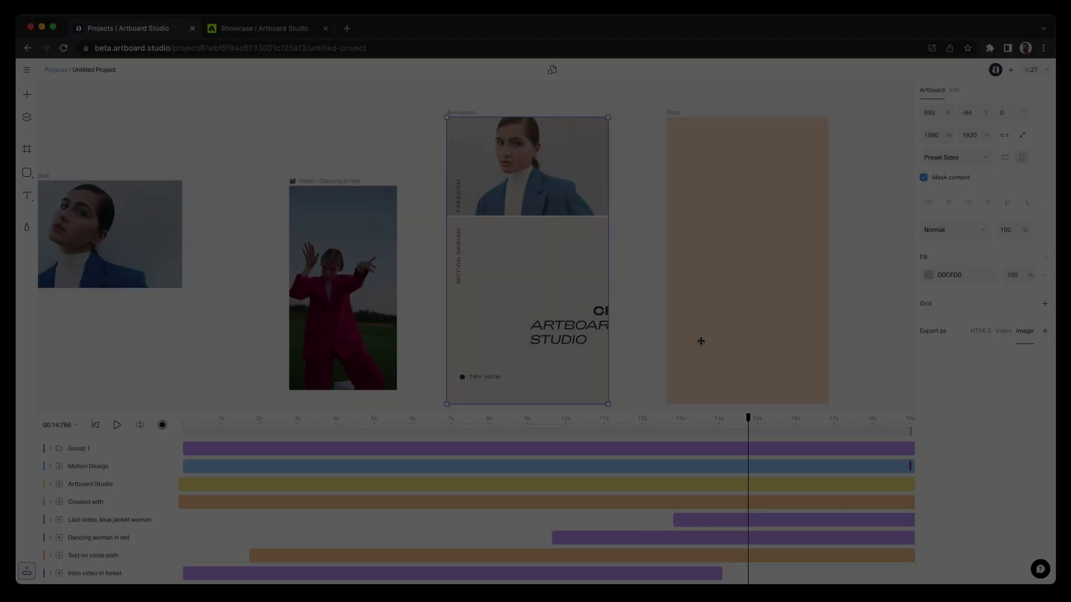
Step: Move the Dancing in red, three-women, Woman in blue and Filter artboards to new canvas spots
{"action": "left_click", "coordinate": [646, 323]}
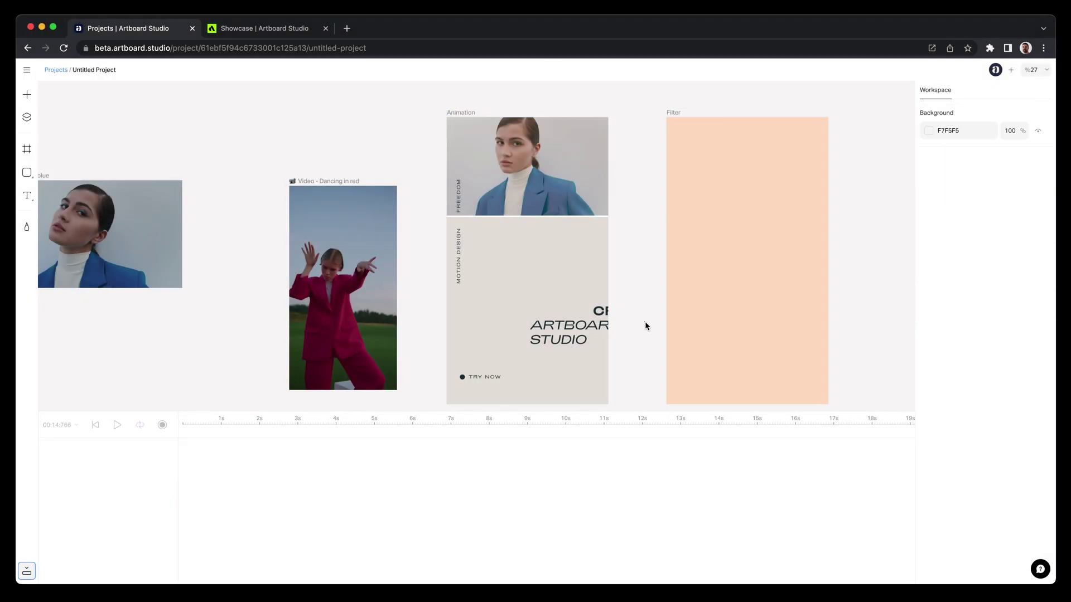
{"action": "scroll", "coordinate": [647, 322], "scroll_direction": "down", "scroll_amount": 3}
{"action": "left_click_drag", "start_coordinate": [513, 265], "coordinate": [162, 246]}
{"action": "left_click_drag", "start_coordinate": [346, 269], "coordinate": [119, 132]}
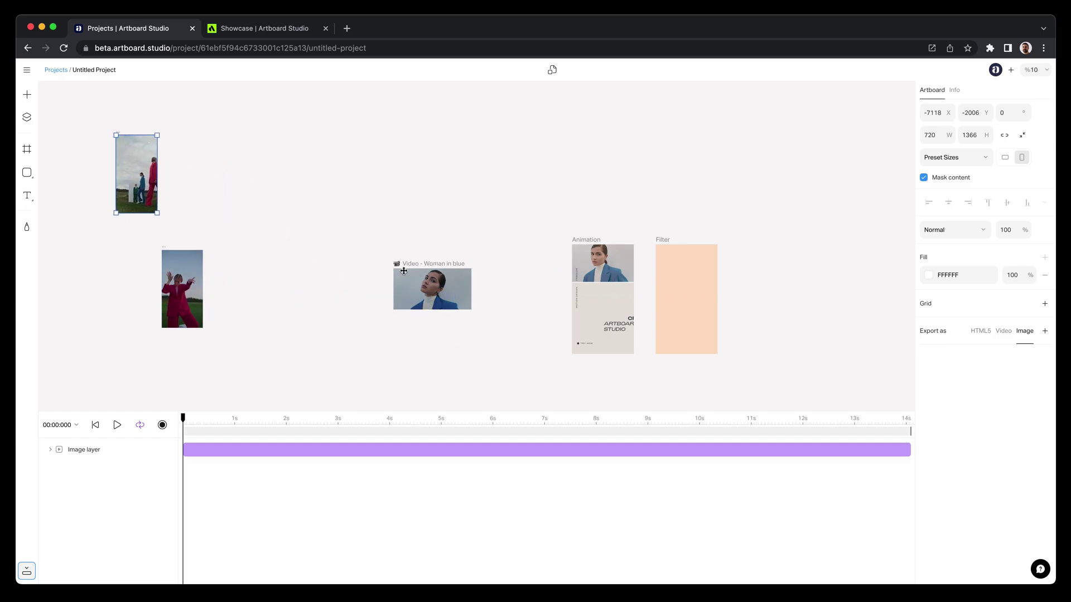
{"action": "left_click_drag", "start_coordinate": [414, 263], "coordinate": [212, 99]}
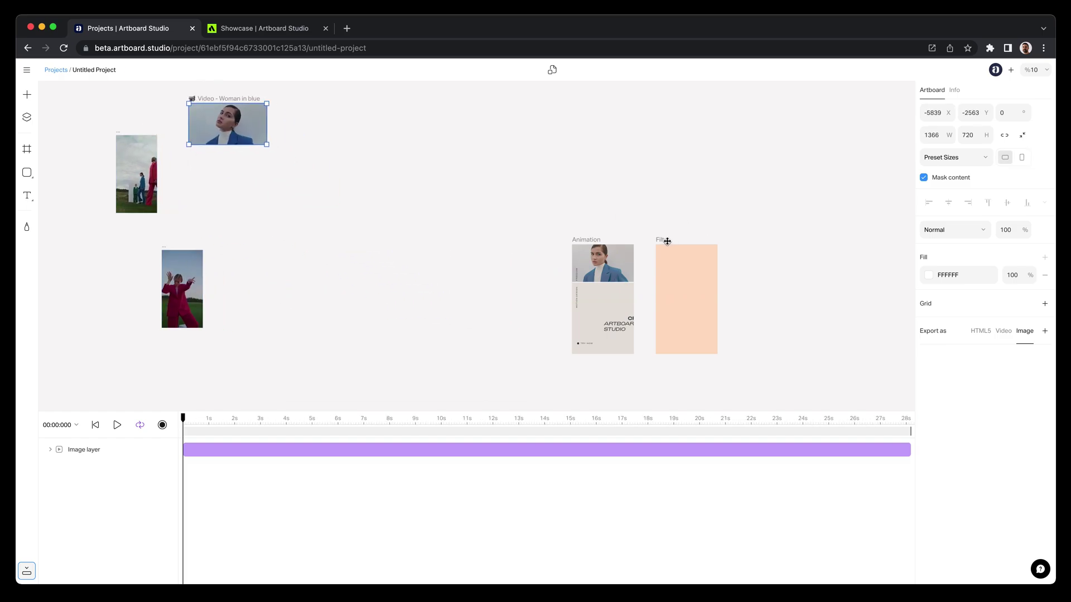
{"action": "left_click_drag", "start_coordinate": [667, 241], "coordinate": [855, 154]}
Step: Select the Animation artboard so its layer tracks show again
{"action": "scroll", "coordinate": [581, 227], "scroll_direction": "up", "scroll_amount": 3}
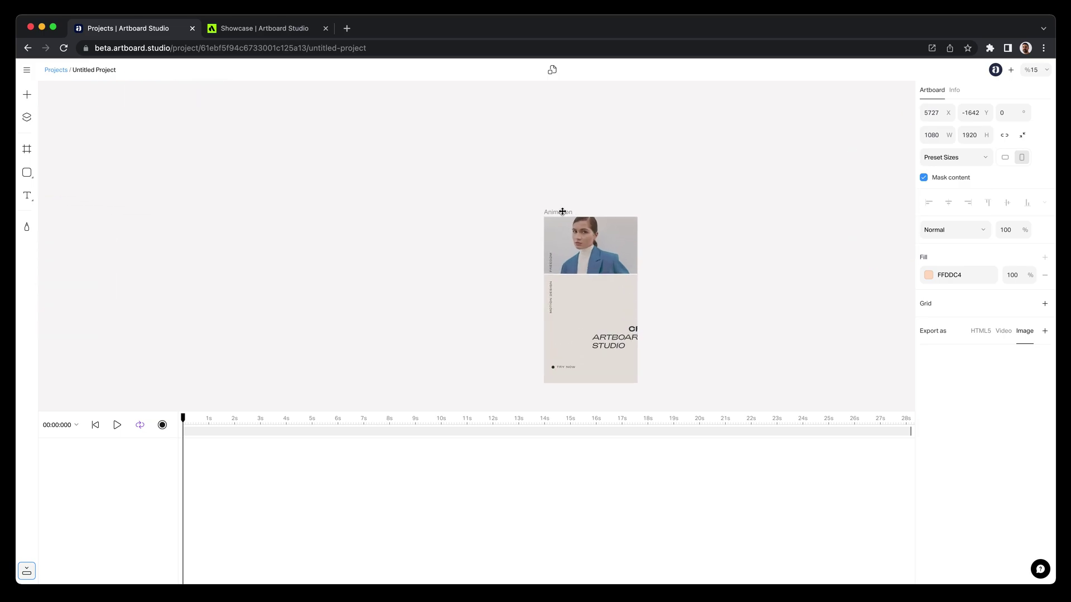
{"action": "left_click", "coordinate": [562, 212]}
{"action": "scroll", "coordinate": [566, 223], "scroll_direction": "down", "scroll_amount": 1}
{"action": "scroll", "coordinate": [566, 223], "scroll_direction": "right", "scroll_amount": 1}
{"action": "scroll", "coordinate": [570, 219], "scroll_direction": "up", "scroll_amount": 2}
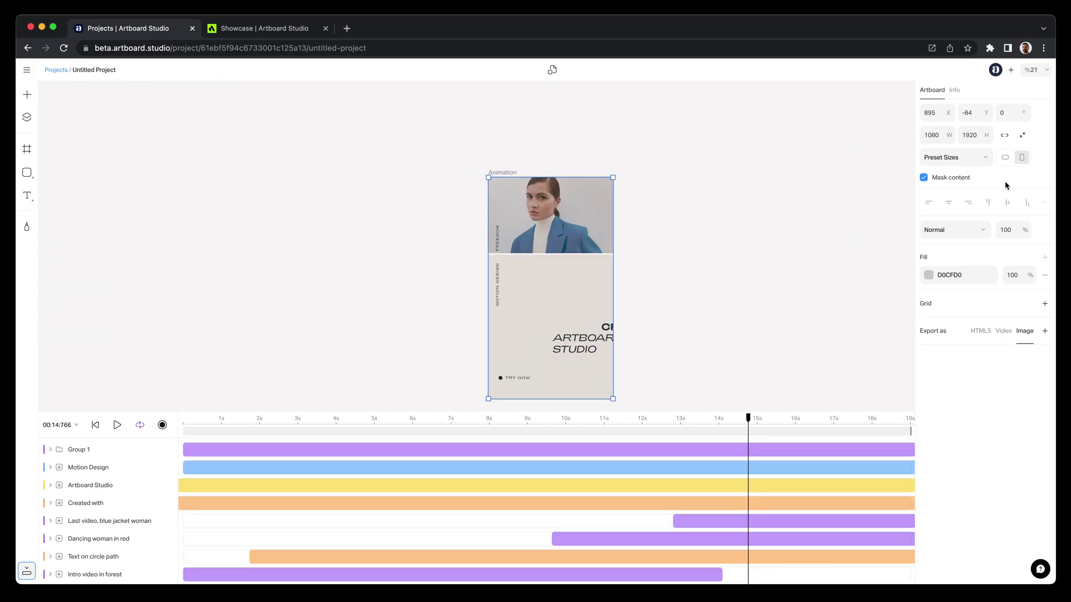
Step: Disable Mask content, scrub the end-card animation to about 15.5 s, then reselect the Animation artboard
{"action": "left_click", "coordinate": [924, 178]}
{"action": "mouse_move", "coordinate": [749, 421]}
{"action": "left_mouse_down"}
{"action": "mouse_move", "coordinate": [667, 418]}
{"action": "mouse_move", "coordinate": [765, 419]}
{"action": "mouse_move", "coordinate": [752, 418]}
{"action": "left_mouse_up"}
{"action": "scroll", "coordinate": [593, 364], "scroll_direction": "up", "scroll_amount": 5}
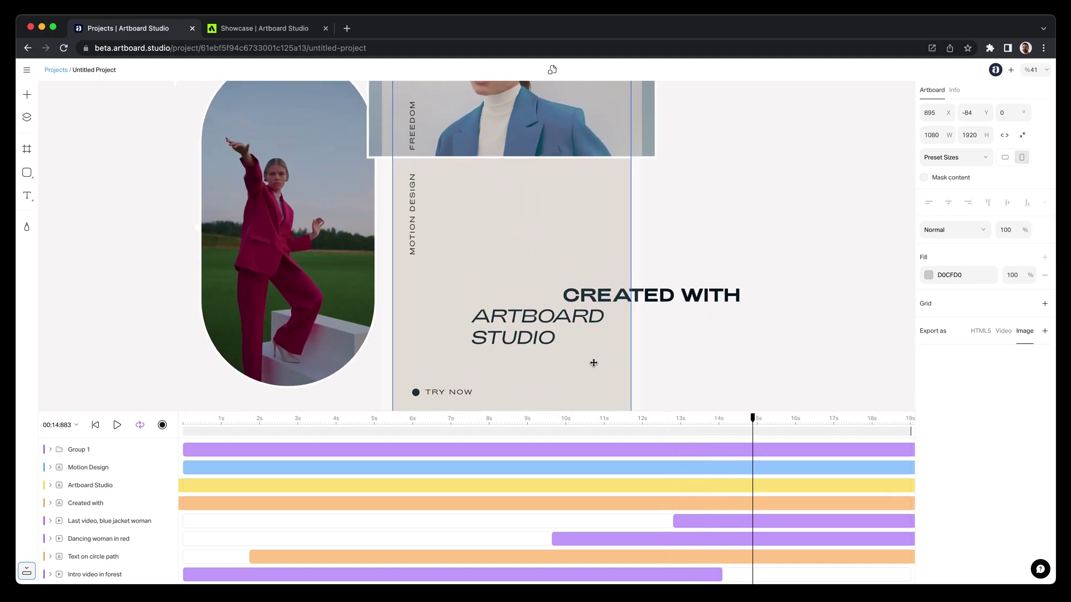
{"action": "scroll", "coordinate": [595, 363], "scroll_direction": "up", "scroll_amount": 3}
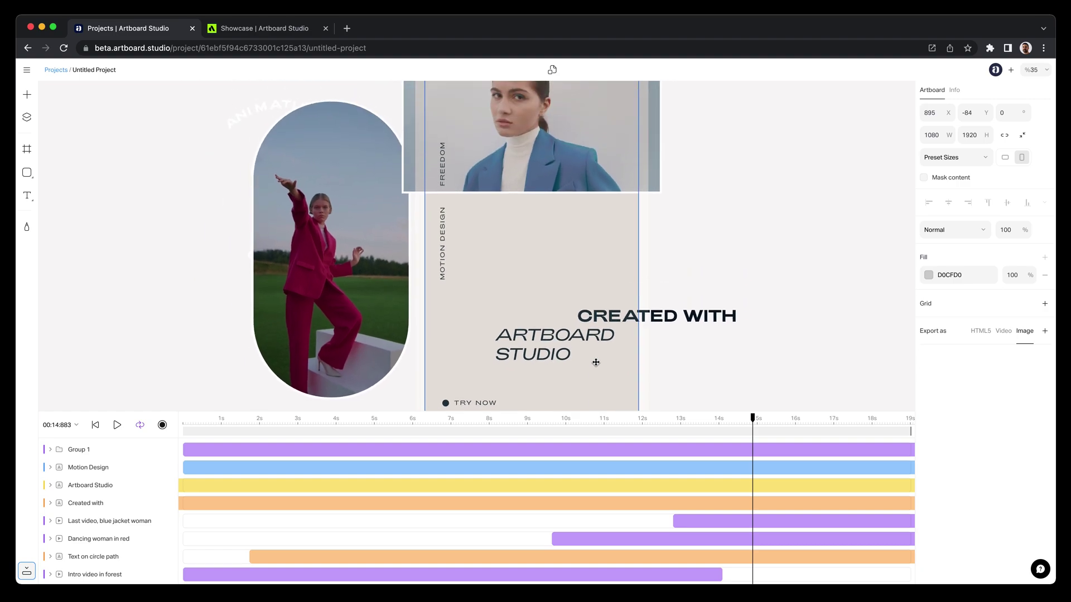
{"action": "left_click_drag", "start_coordinate": [755, 422], "coordinate": [777, 418]}
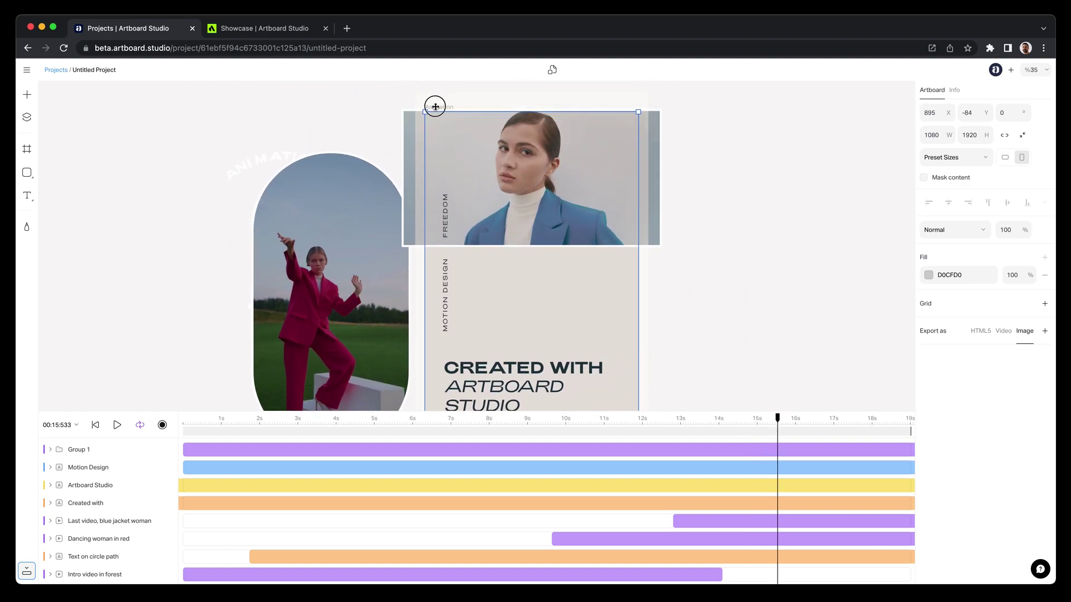
{"action": "left_click", "coordinate": [742, 179]}
{"action": "left_click", "coordinate": [453, 110]}
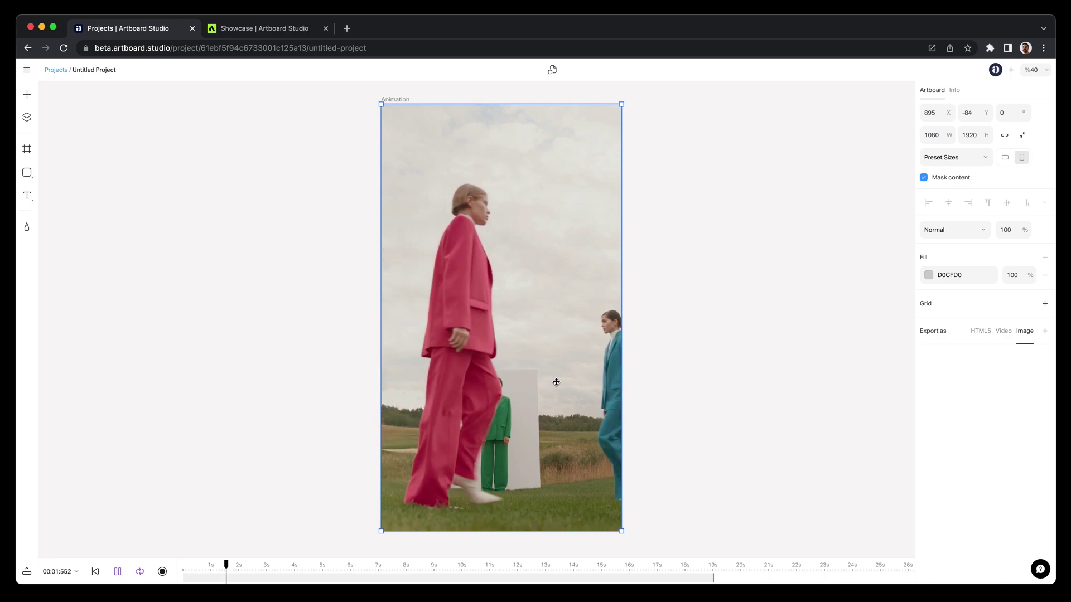
{"action": "scroll", "coordinate": [513, 350], "scroll_direction": "up", "scroll_amount": 3}
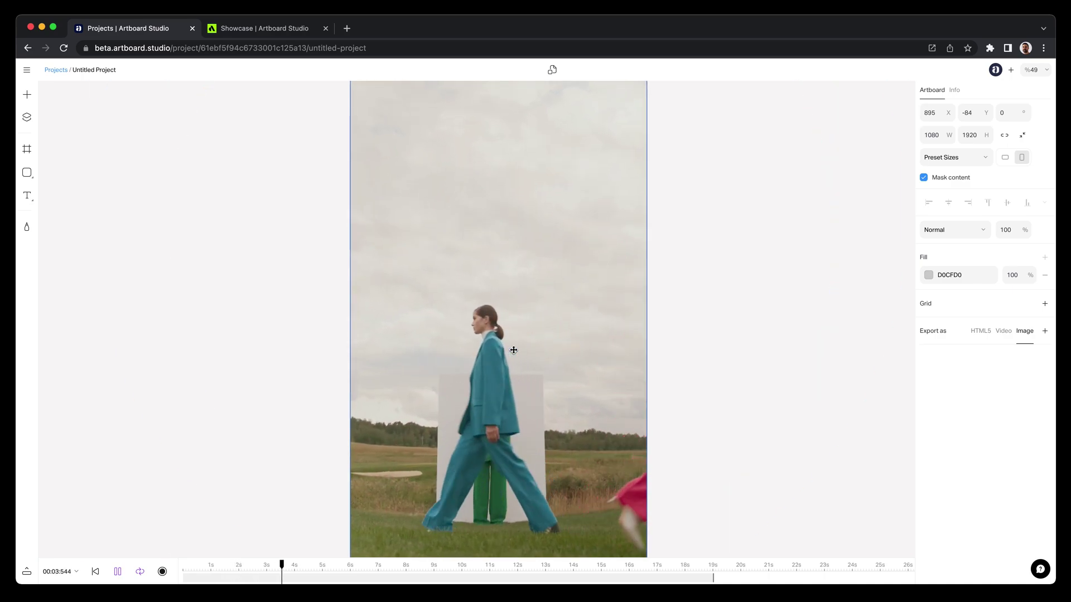
{"action": "scroll", "coordinate": [514, 349], "scroll_direction": "down", "scroll_amount": 3}
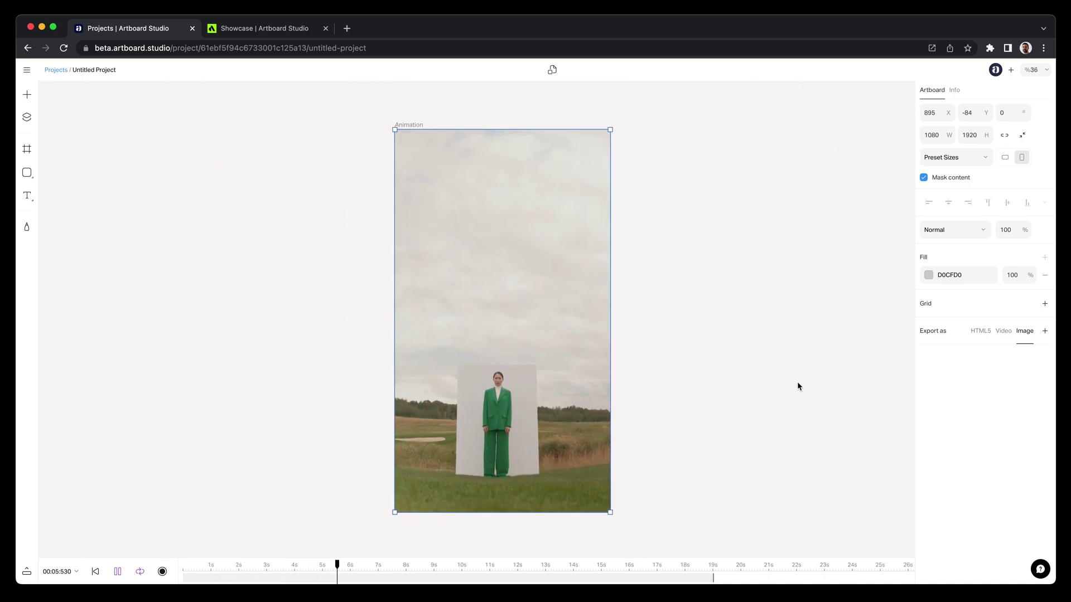
{"action": "scroll", "coordinate": [798, 383], "scroll_direction": "right", "scroll_amount": 3}
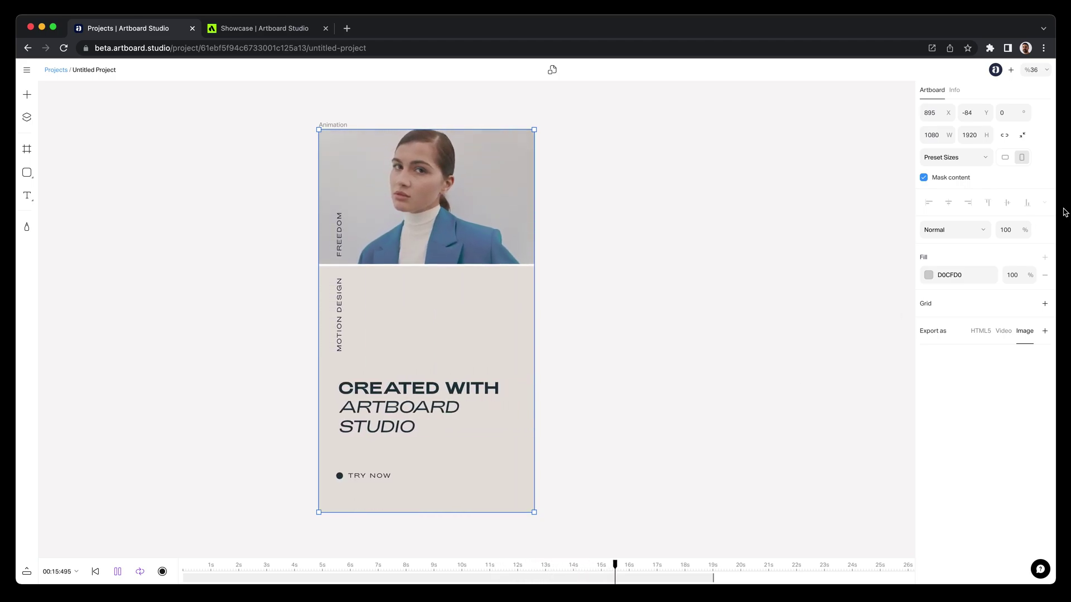
Step: Import the Render Benchmark image onto the canvas and place it beside the Animation artboard
{"action": "left_click_drag", "start_coordinate": [1066, 212], "coordinate": [688, 307]}
{"action": "left_click_drag", "start_coordinate": [730, 214], "coordinate": [710, 274]}
{"action": "scroll", "coordinate": [676, 278], "scroll_direction": "up", "scroll_amount": 5}
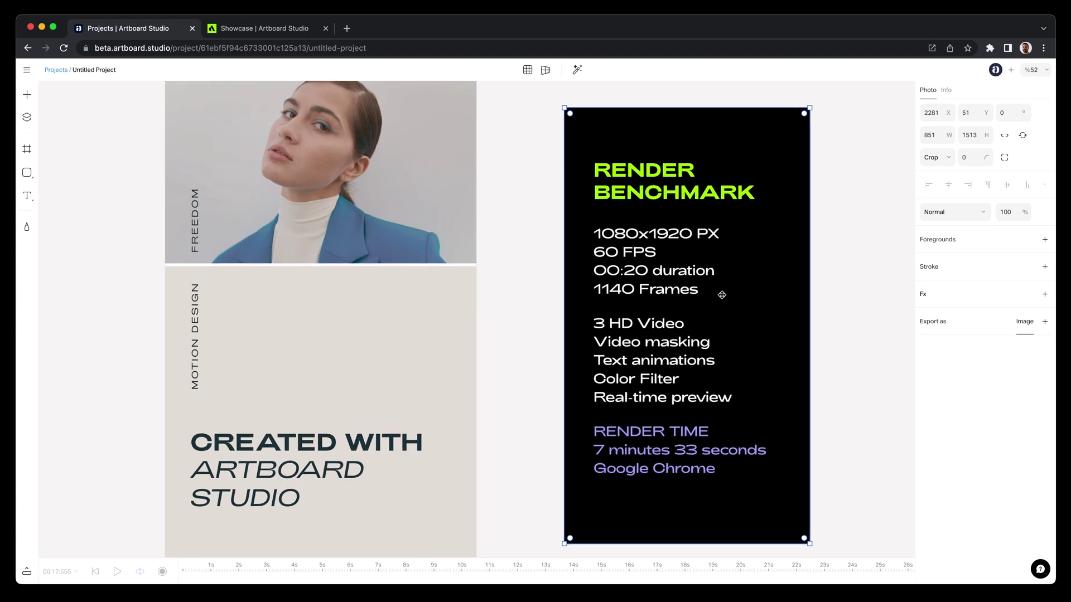